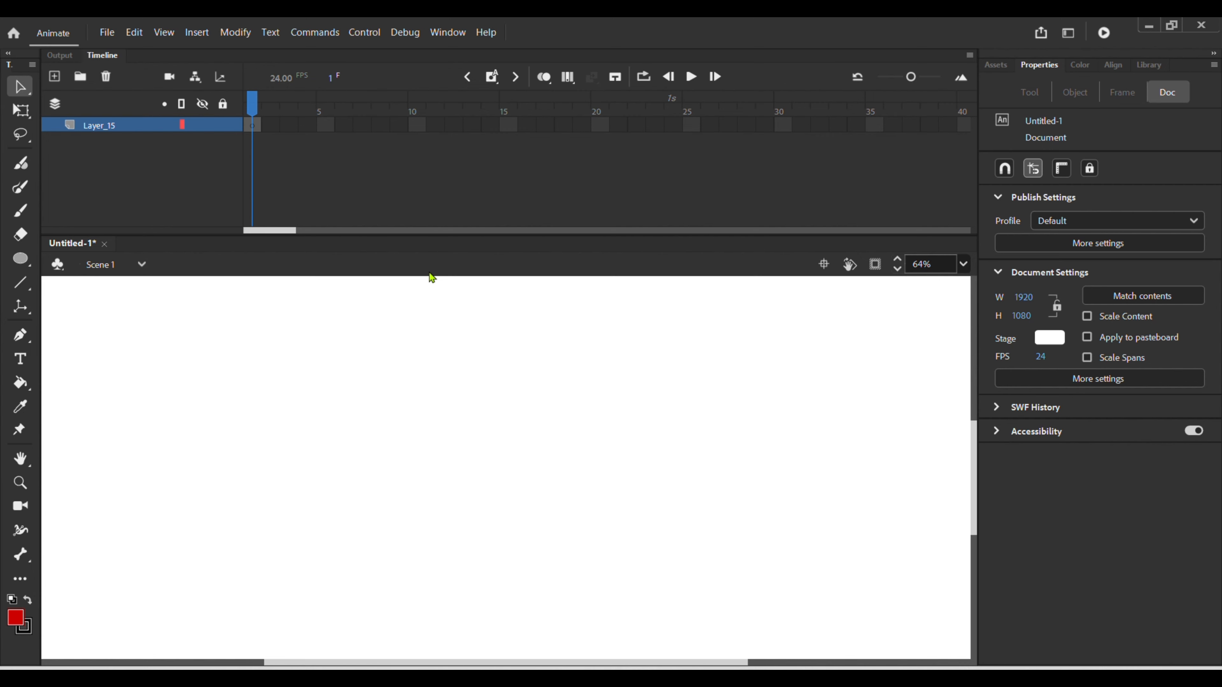
# Draw a red oval with a black outline, about 389 × 346 px, near the left side of the stage on frame 1
pyautogui.press('o')
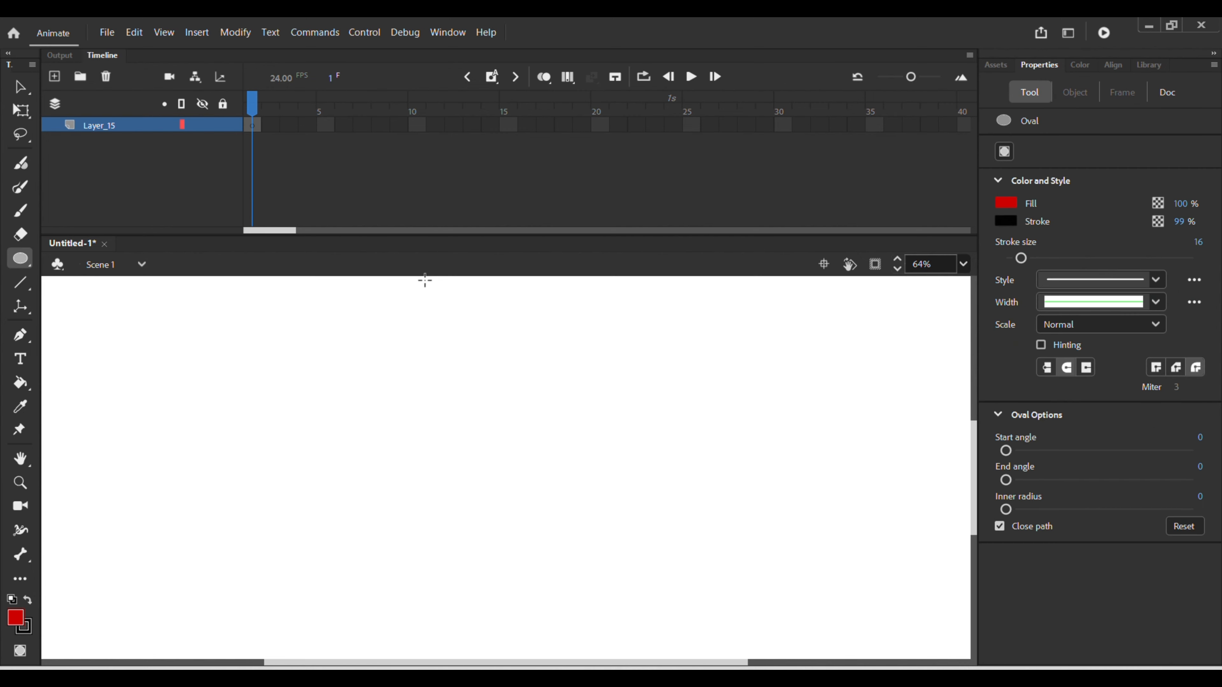
pyautogui.moveTo(126, 351); pyautogui.dragTo(331, 533)
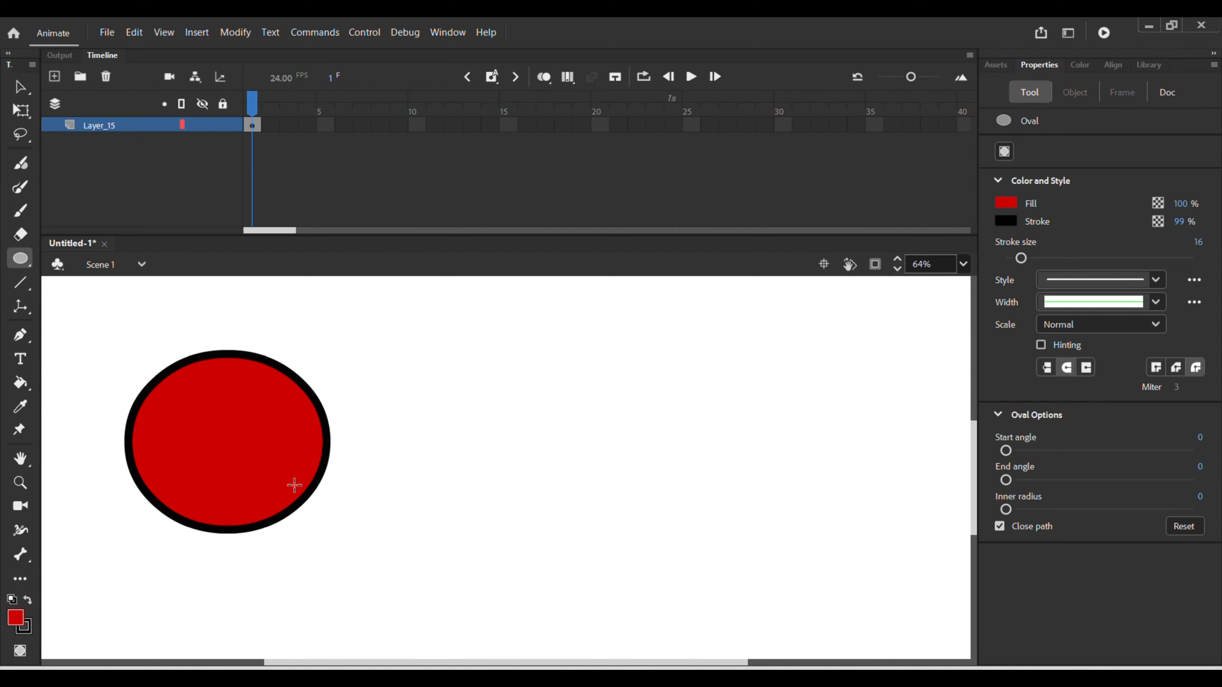
pyautogui.click(255, 112)
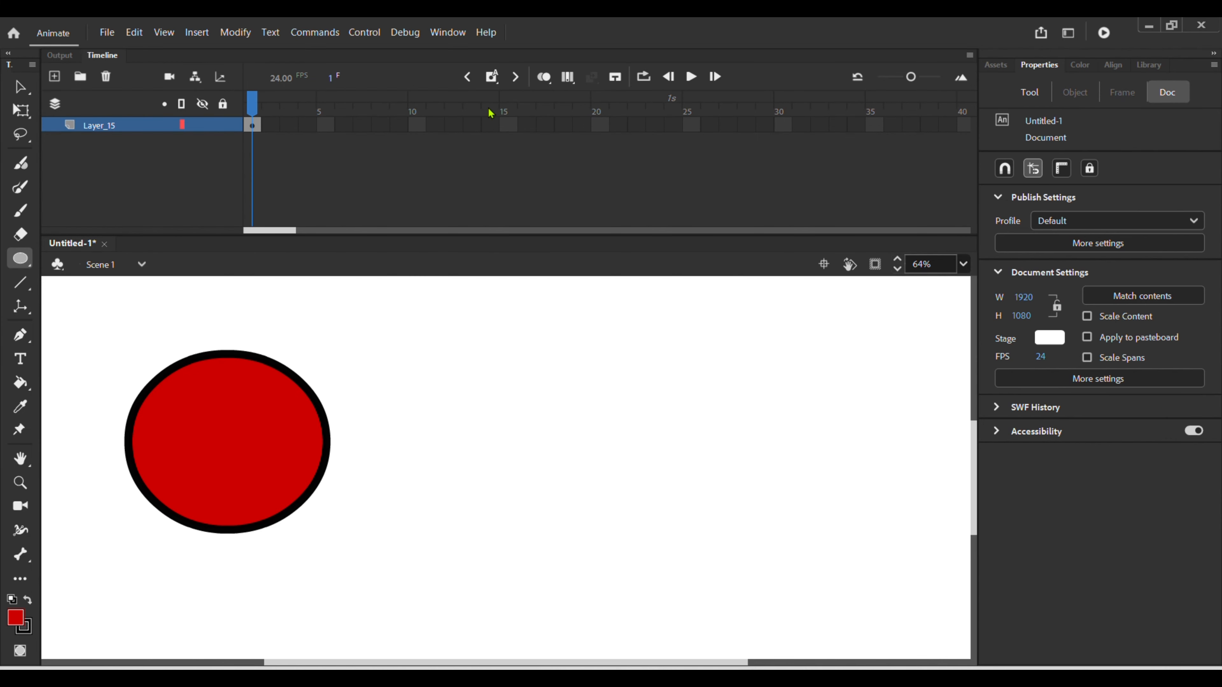
# Convert the oval on frame 1 into a graphic symbol named Symbol 1
pyautogui.click(600, 124)
pyautogui.press('v')
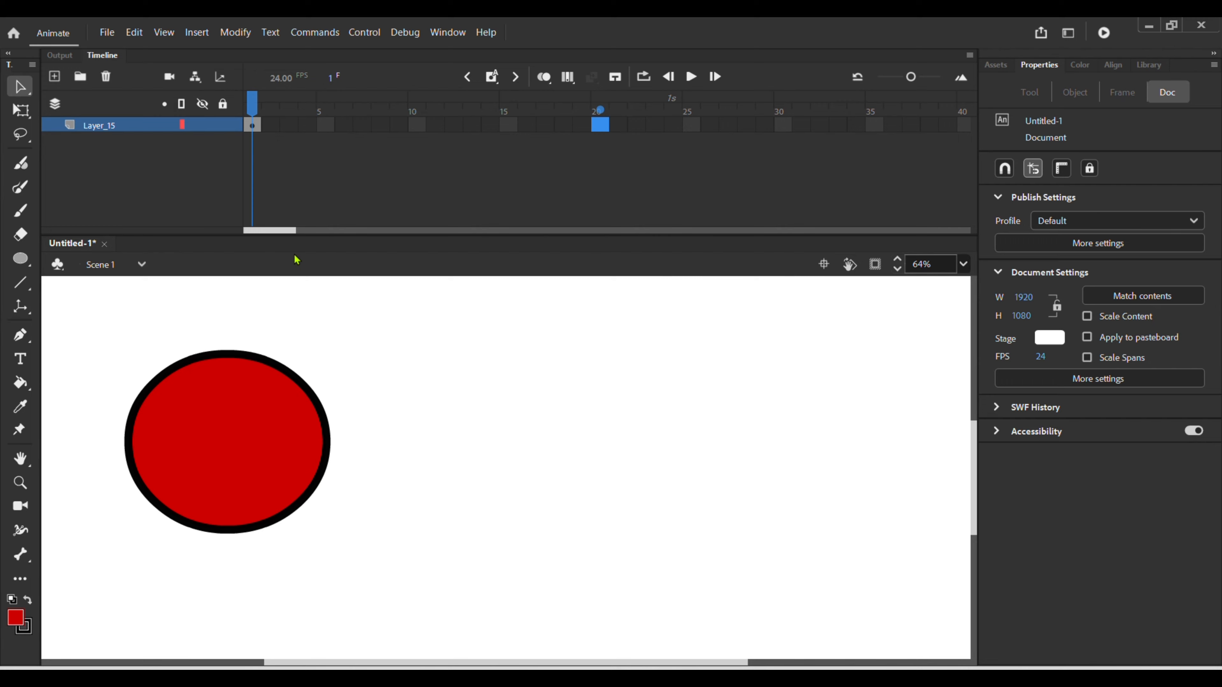
pyautogui.click(251, 125)
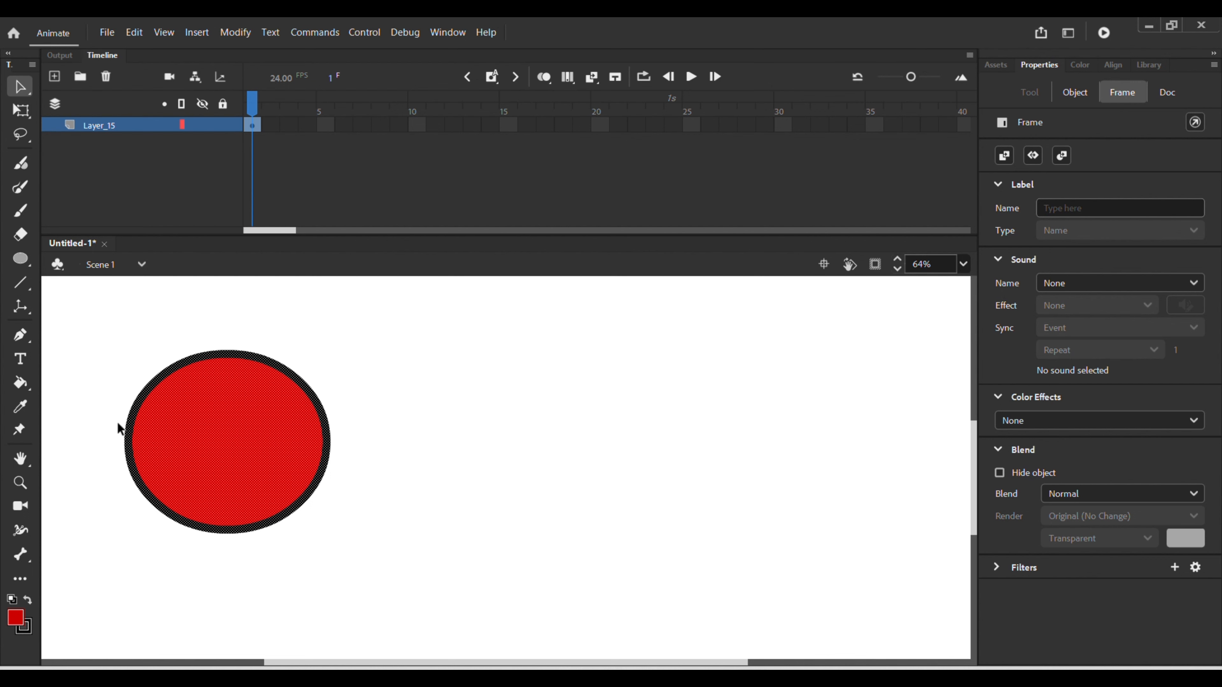
pyautogui.press('F8')
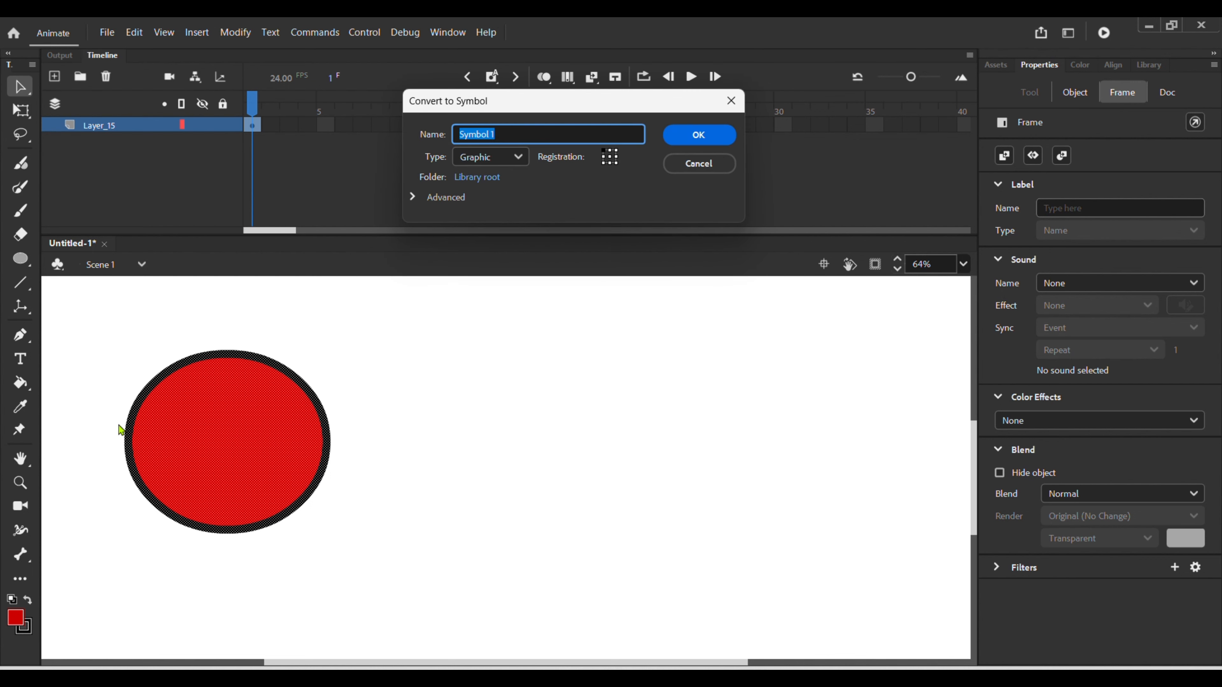
pyautogui.click(703, 149)
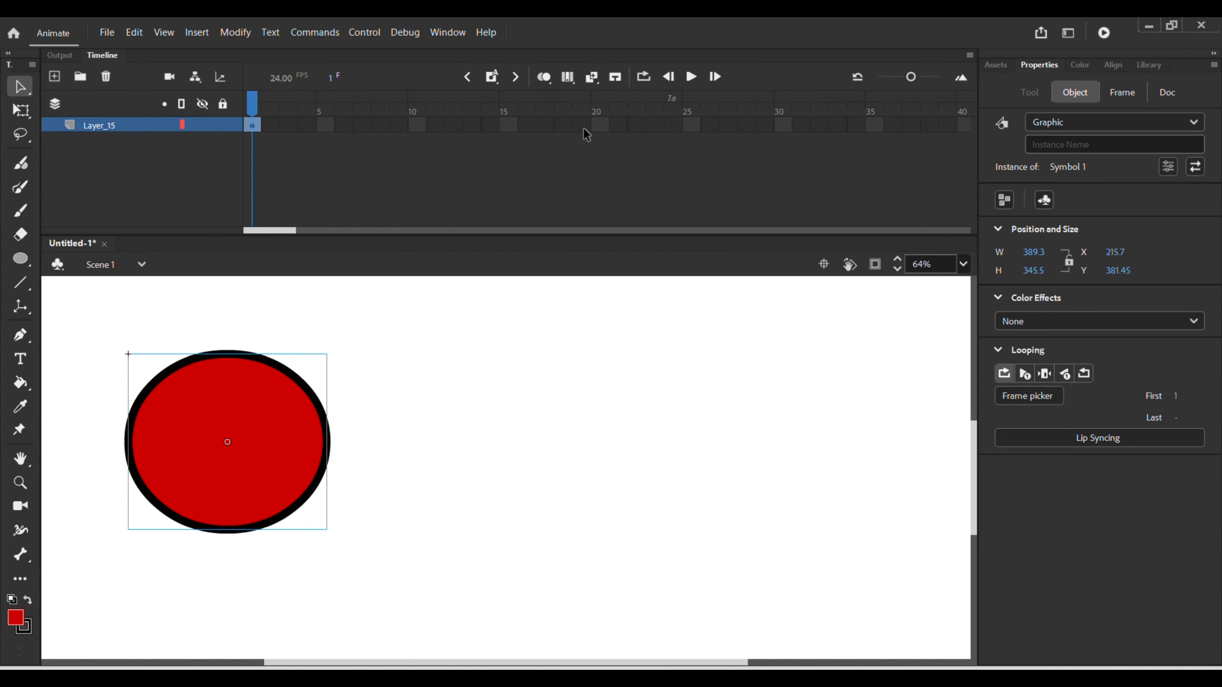
# Add a keyframe at frame 20 and move the oval there right to about X 847, Y 353
pyautogui.click(599, 125)
pyautogui.click(560, 198)
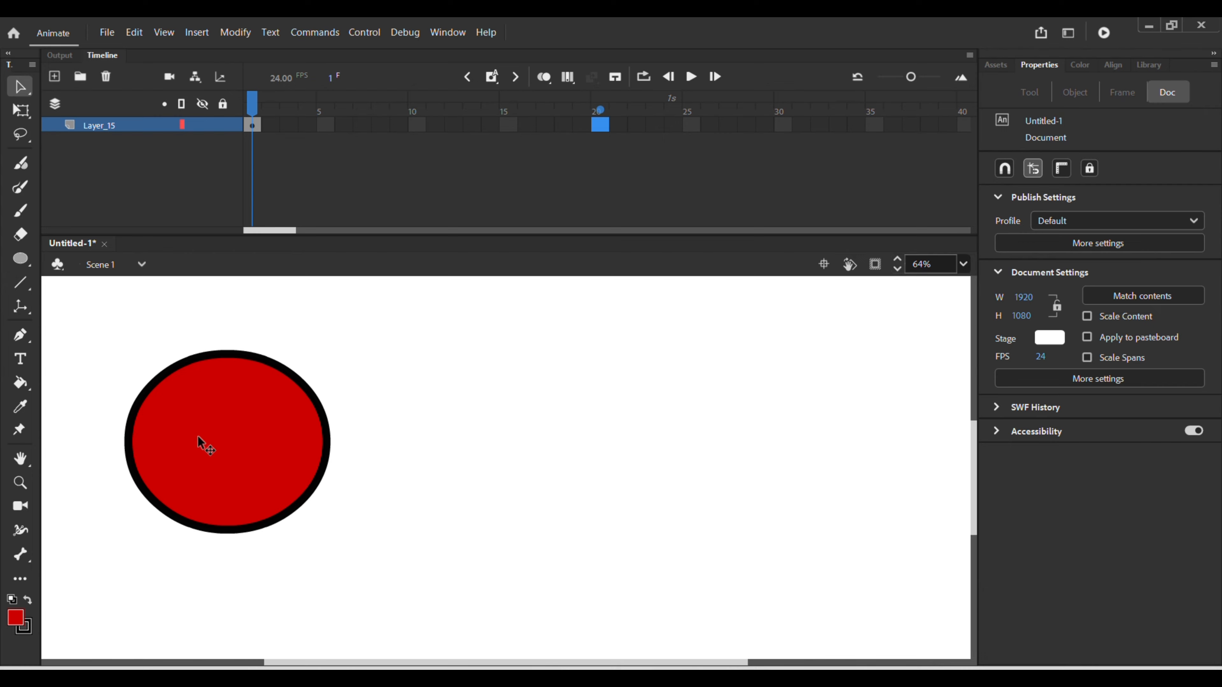
pyautogui.moveTo(198, 437); pyautogui.dragTo(520, 426)
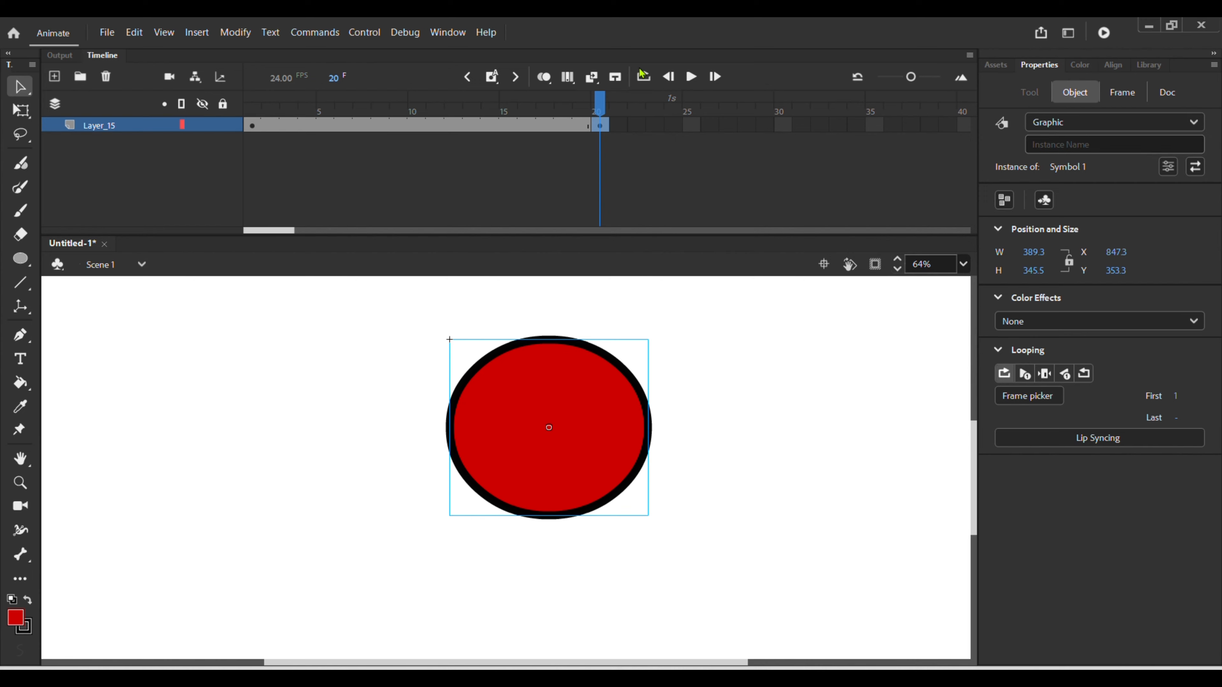
# Play the untweened animation from frame 1 and scrub through the timeline to check the oval's motion
pyautogui.moveTo(597, 112); pyautogui.dragTo(252, 226)
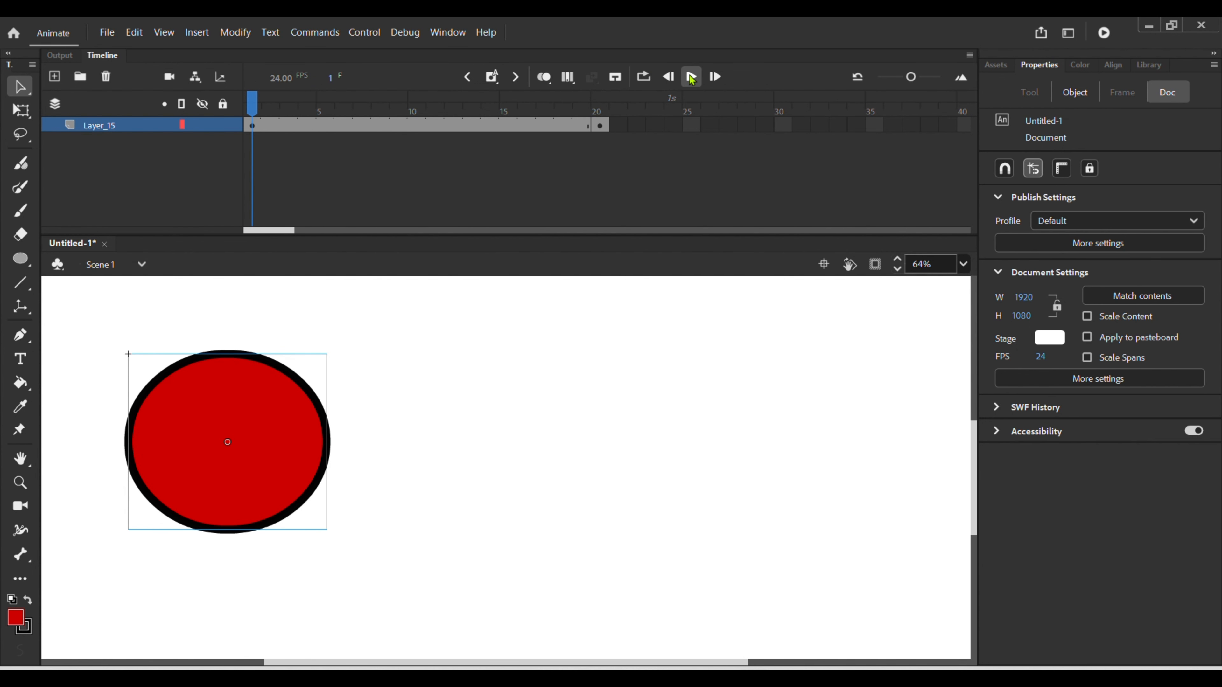
pyautogui.click(691, 78)
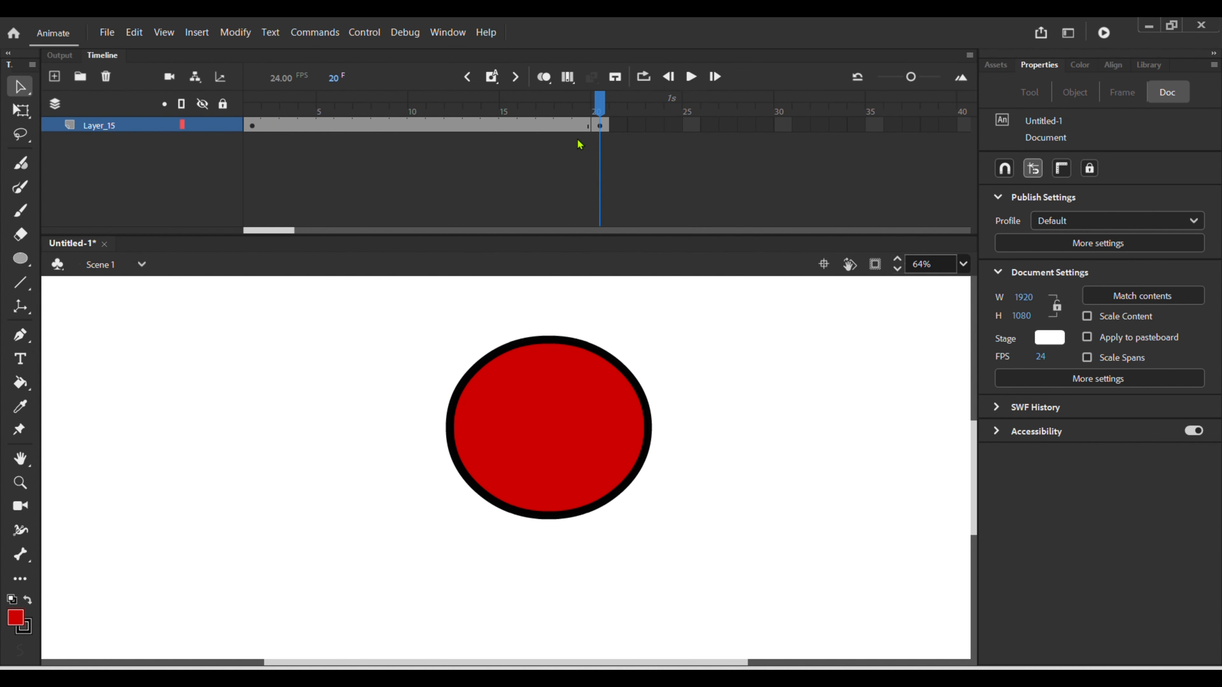
pyautogui.moveTo(609, 97); pyautogui.dragTo(592, 155)
pyautogui.moveTo(601, 108); pyautogui.dragTo(620, 153)
# Create a classic tween between the oval's keyframes at frames 1 and 20, and play it back from the start
pyautogui.rightClick(507, 125)
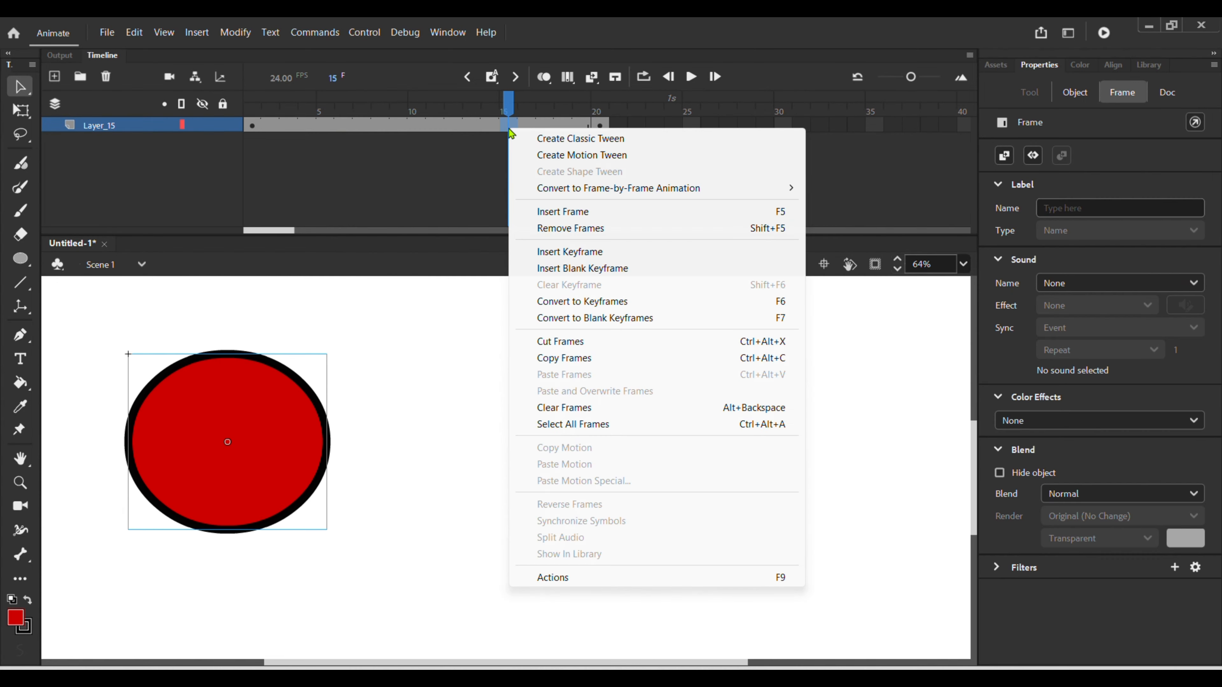
pyautogui.click(555, 143)
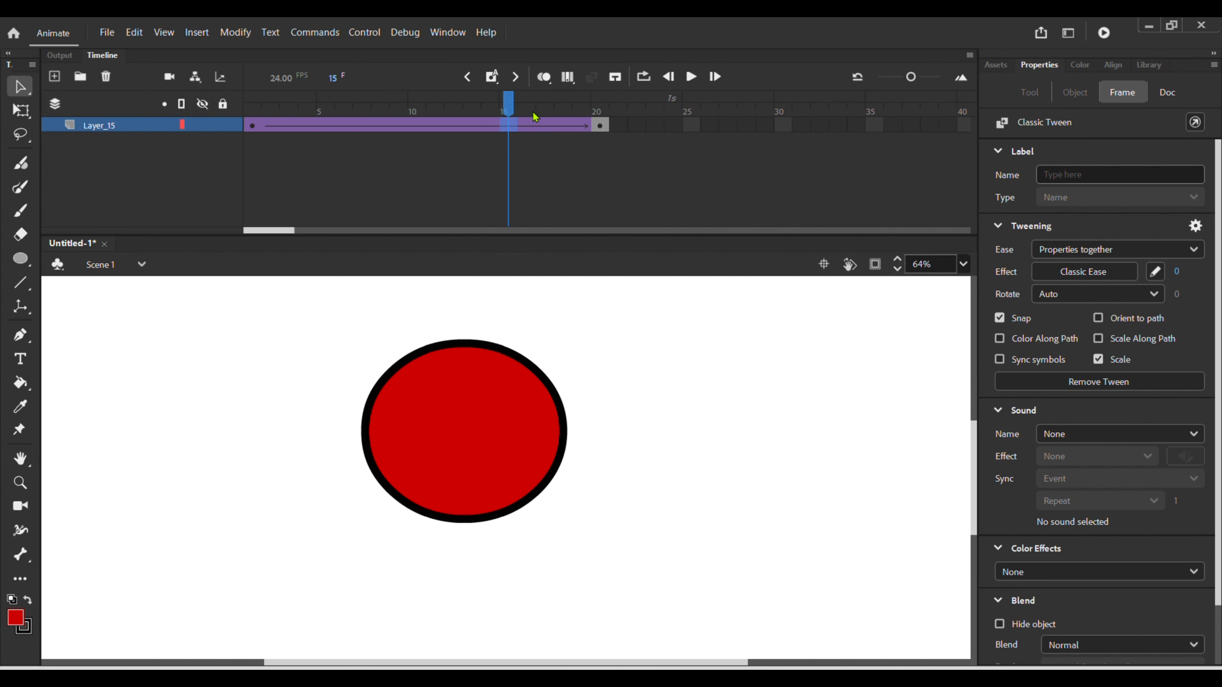
pyautogui.moveTo(503, 106); pyautogui.dragTo(252, 169)
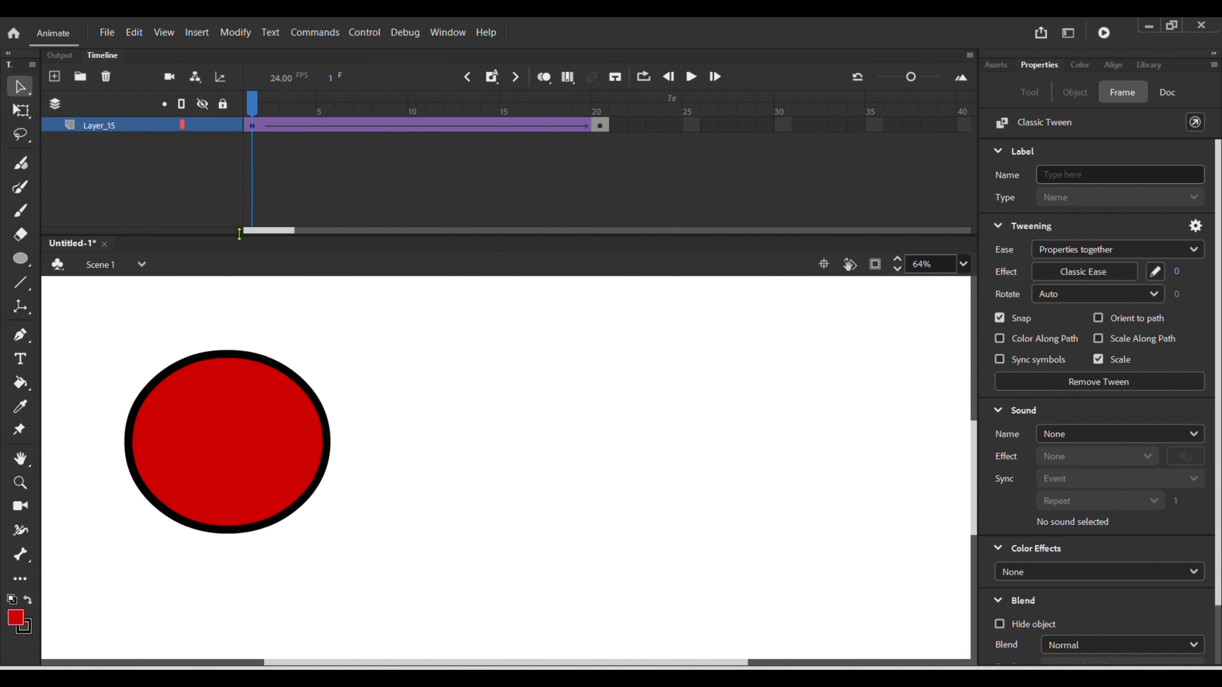
pyautogui.click(690, 82)
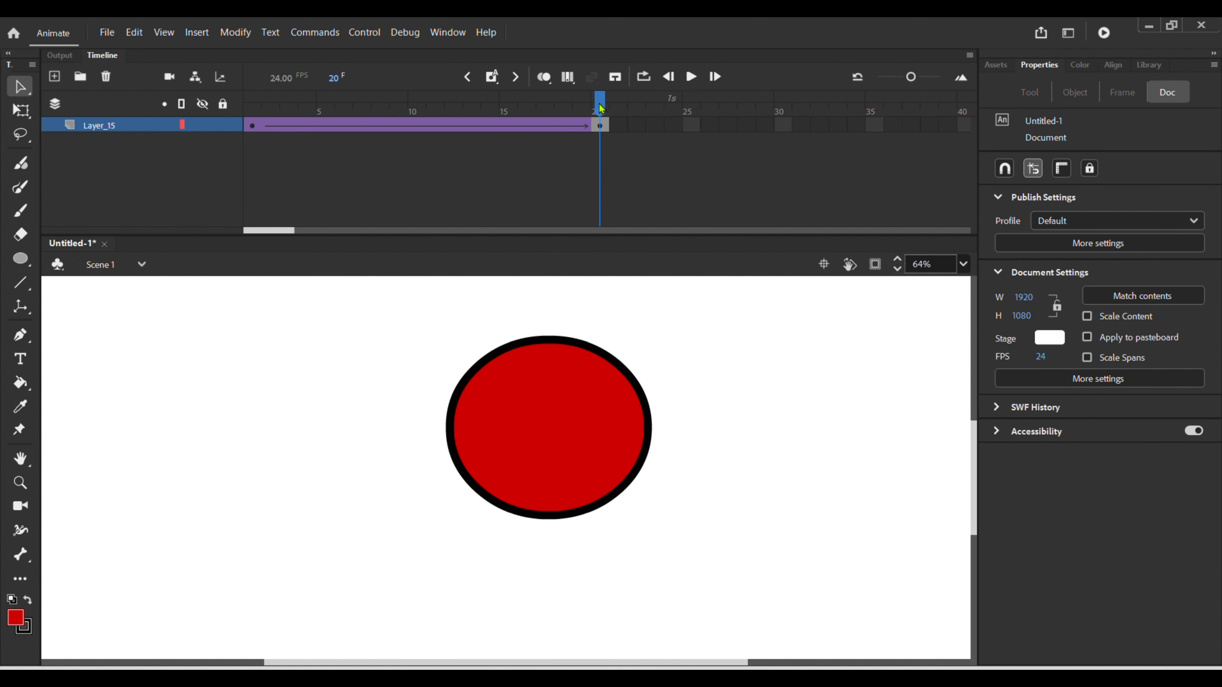
pyautogui.moveTo(607, 110); pyautogui.dragTo(252, 144)
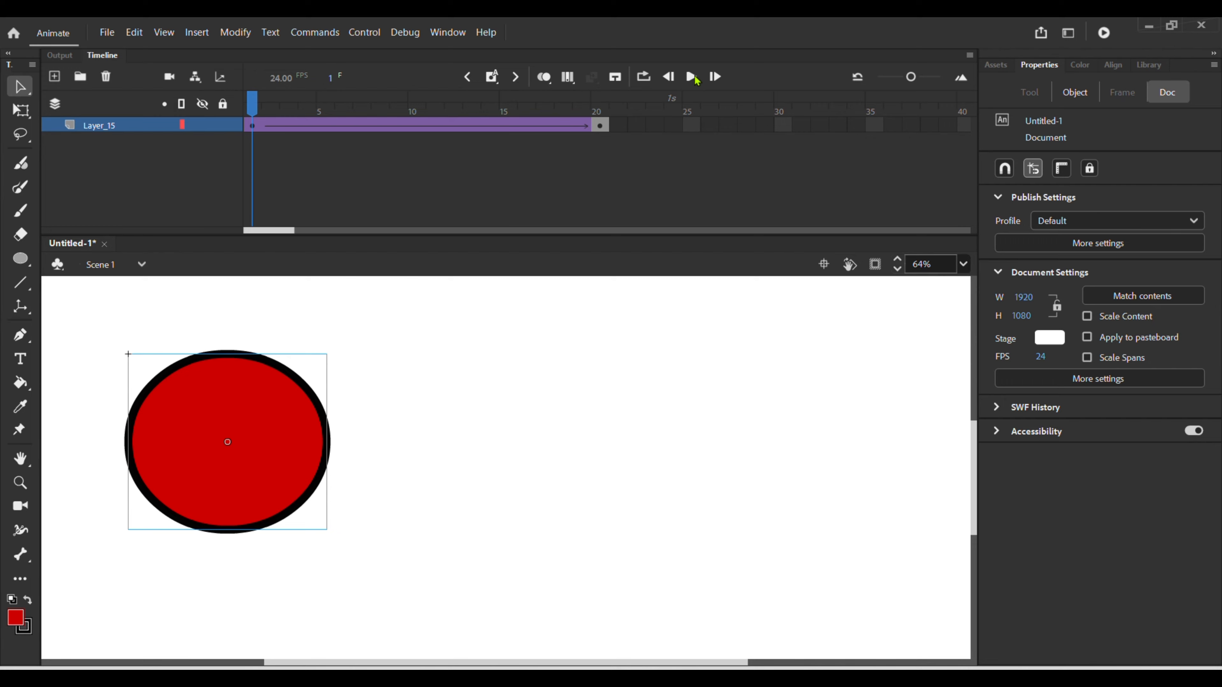
pyautogui.click(693, 78)
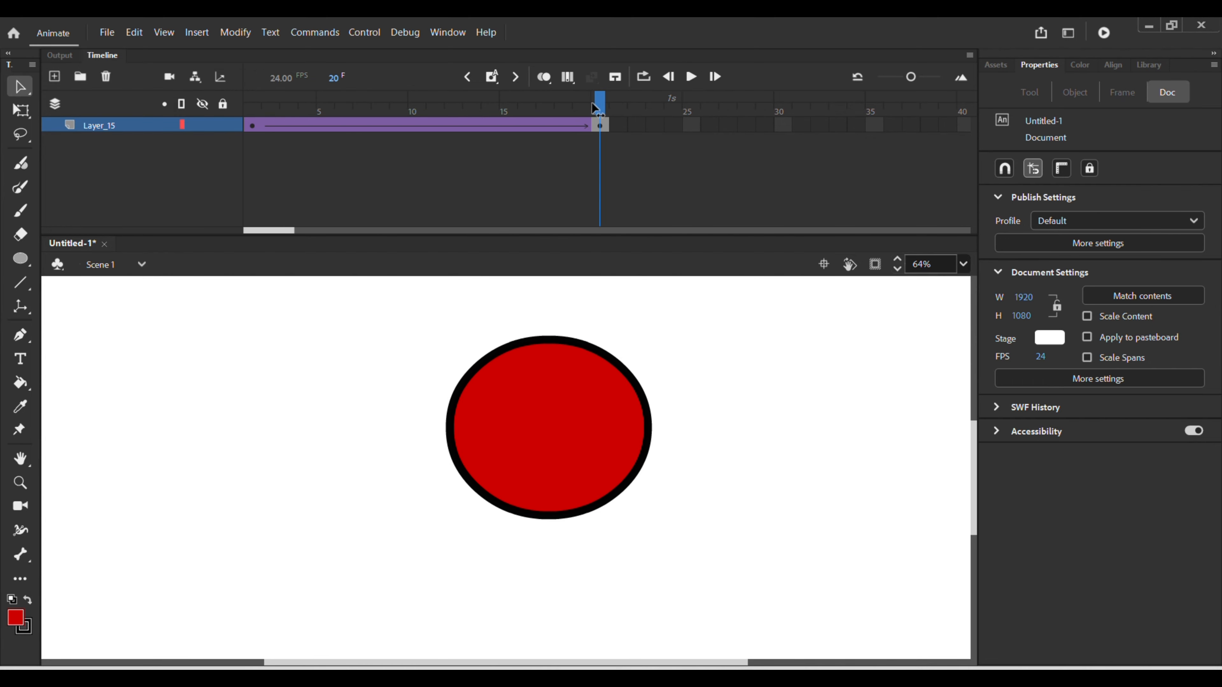
pyautogui.moveTo(600, 104); pyautogui.dragTo(193, 222)
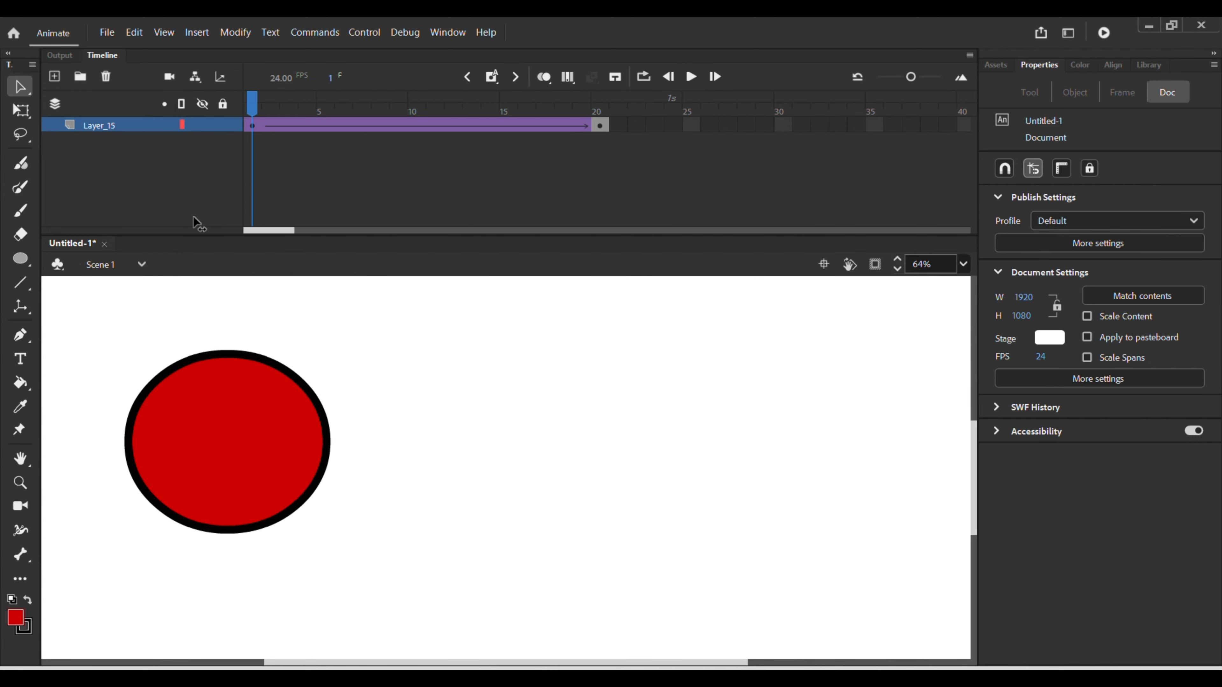
# Lock the oval's layer and add a new layer above it, with its first frame selected
pyautogui.click(223, 125)
pyautogui.click(54, 76)
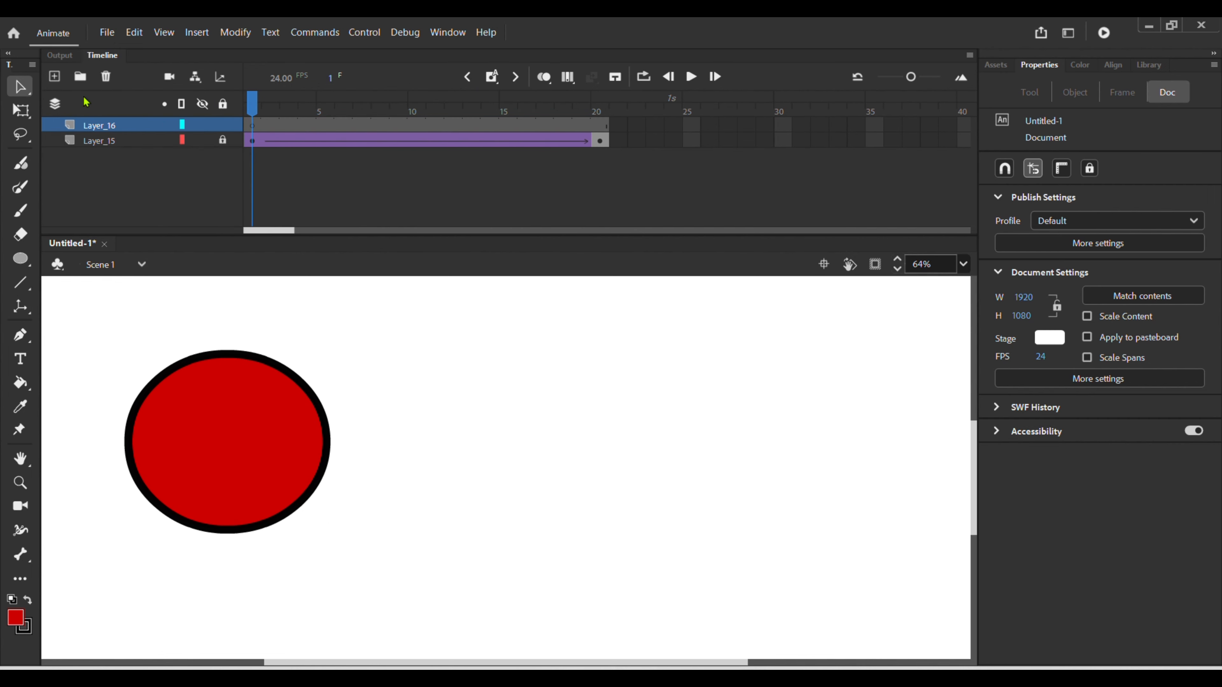
pyautogui.click(255, 123)
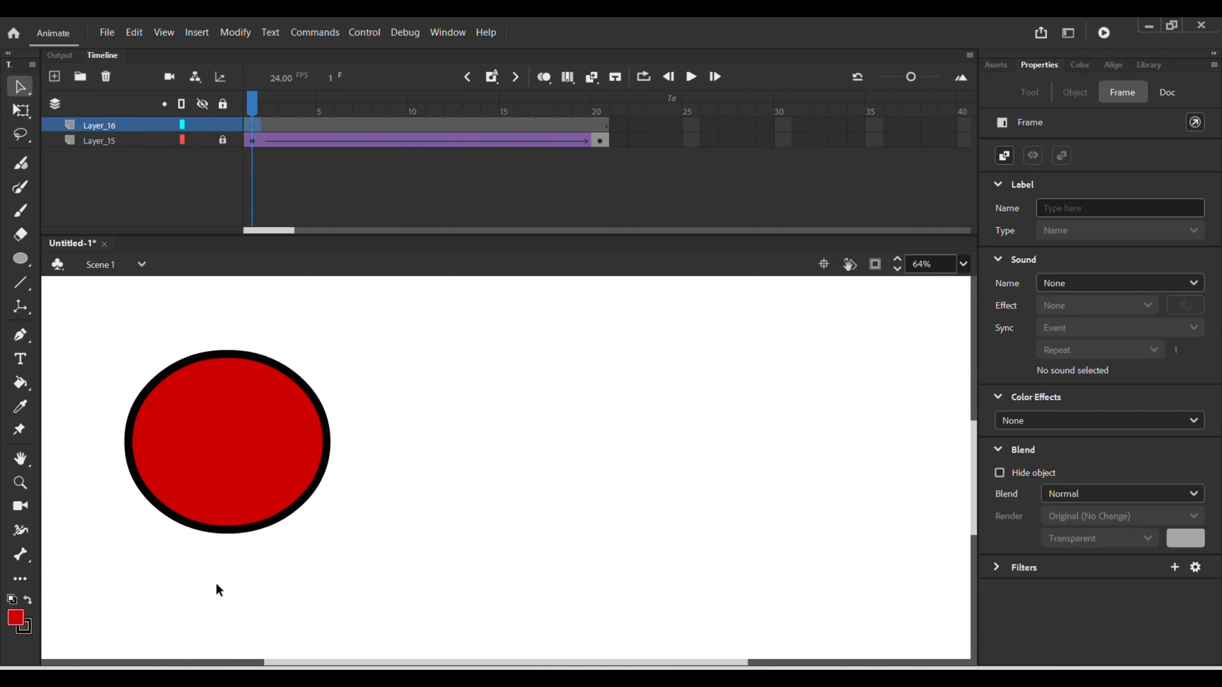
# Draw a red rectangle with a black outline, about 423 × 254 px, above the oval on the new layer
pyautogui.scroll(-3, 215, 581)
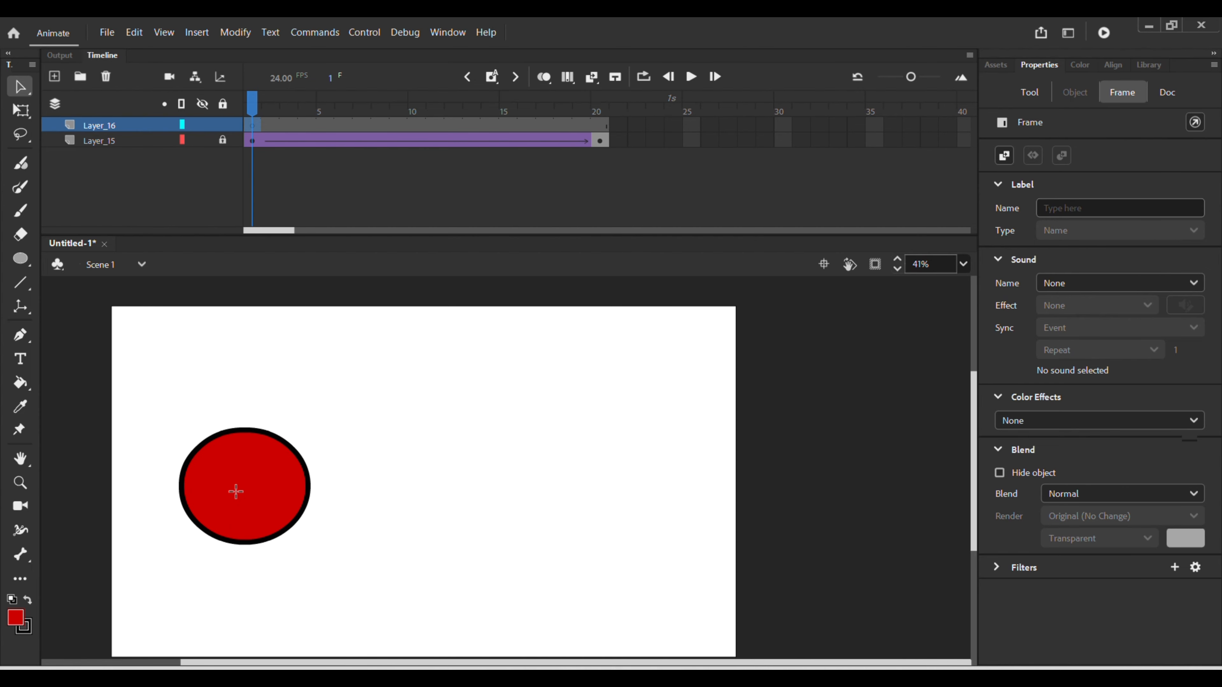
pyautogui.press('r')
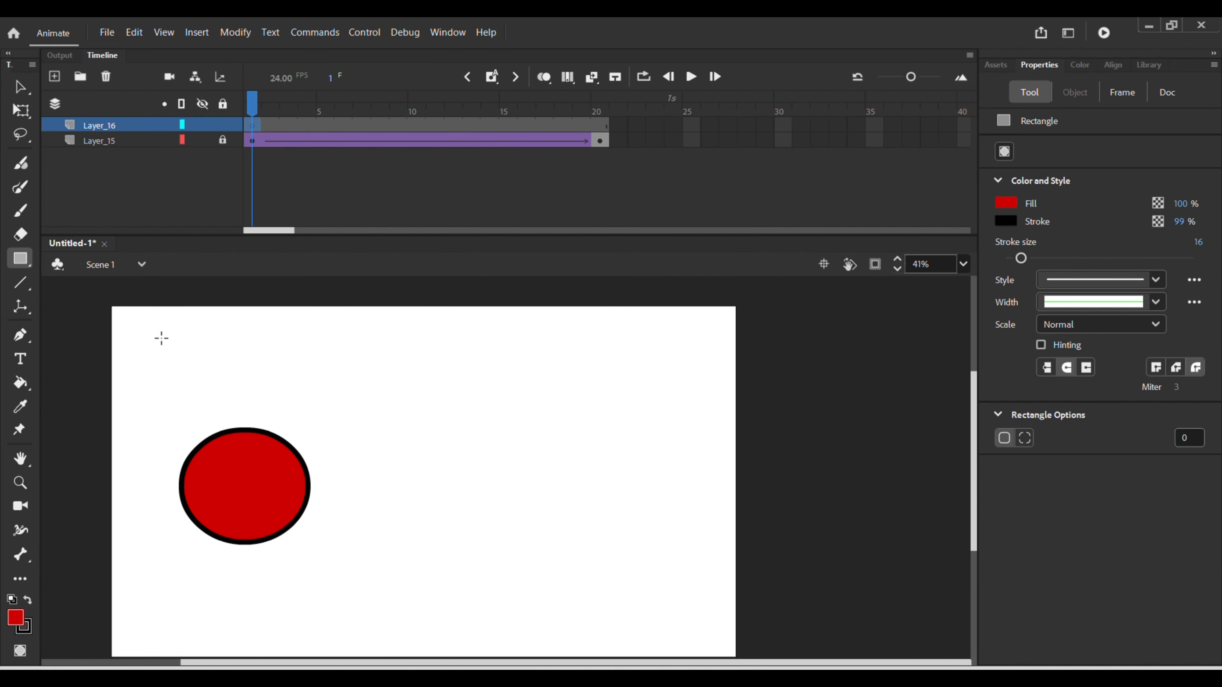
pyautogui.moveTo(164, 333); pyautogui.dragTo(303, 417)
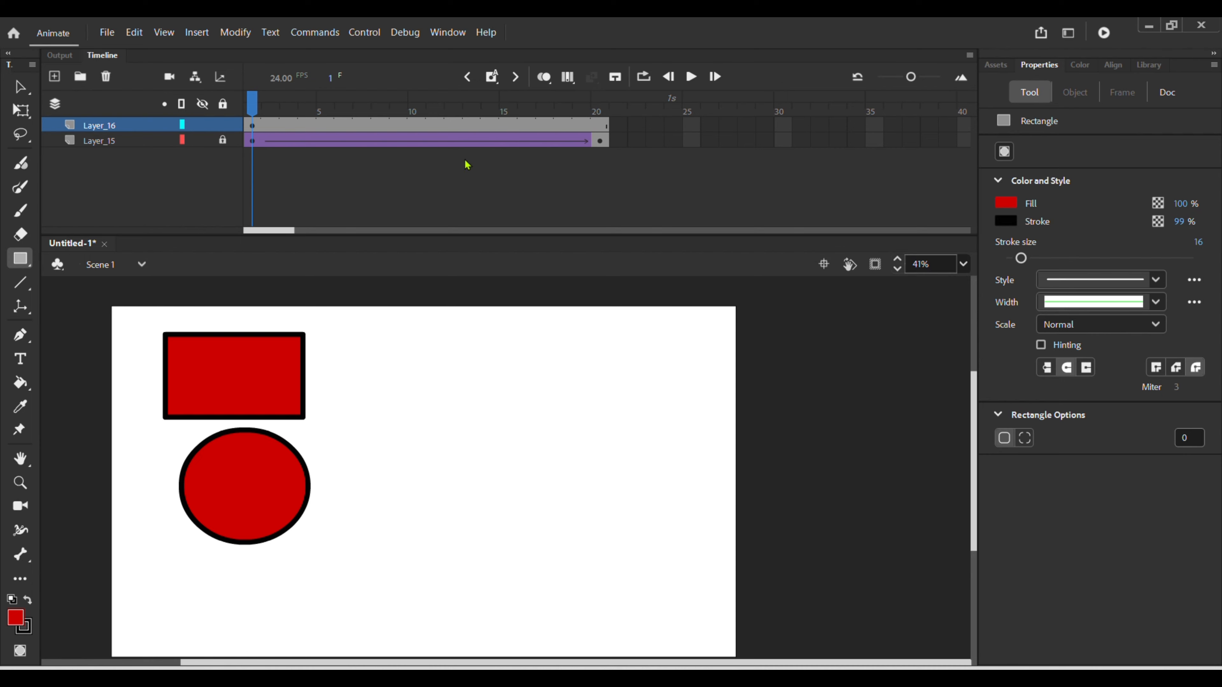
pyautogui.click(342, 120)
pyautogui.rightClick(342, 123)
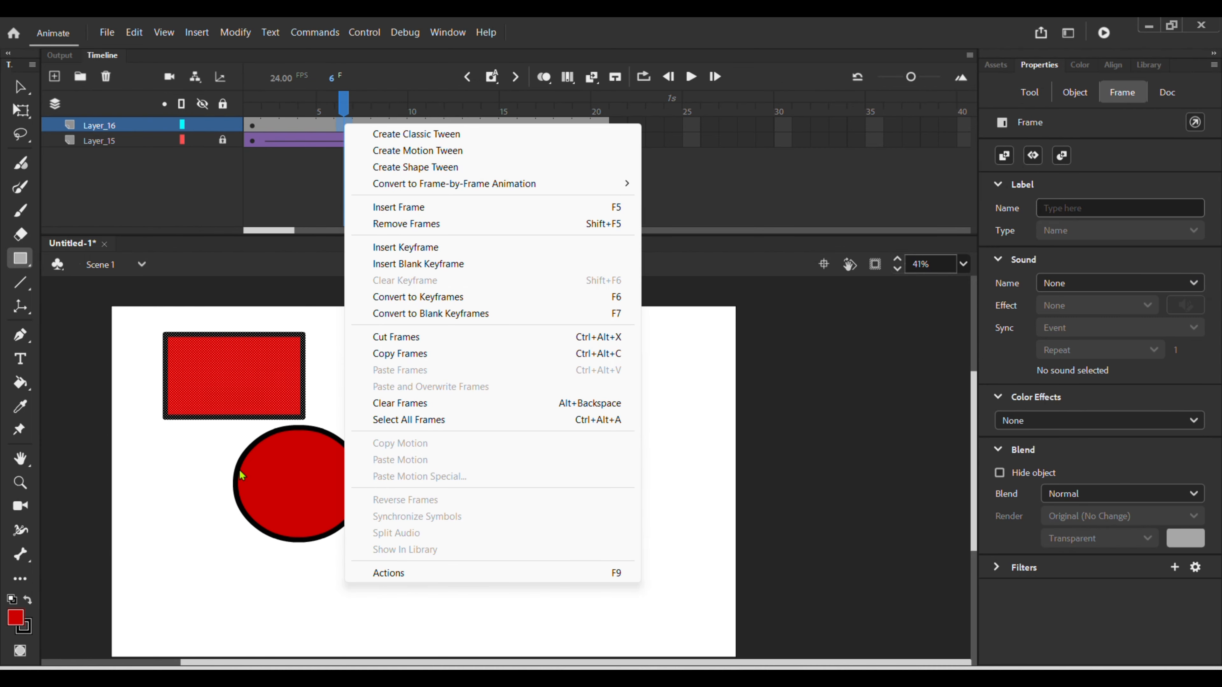
pyautogui.click(196, 452)
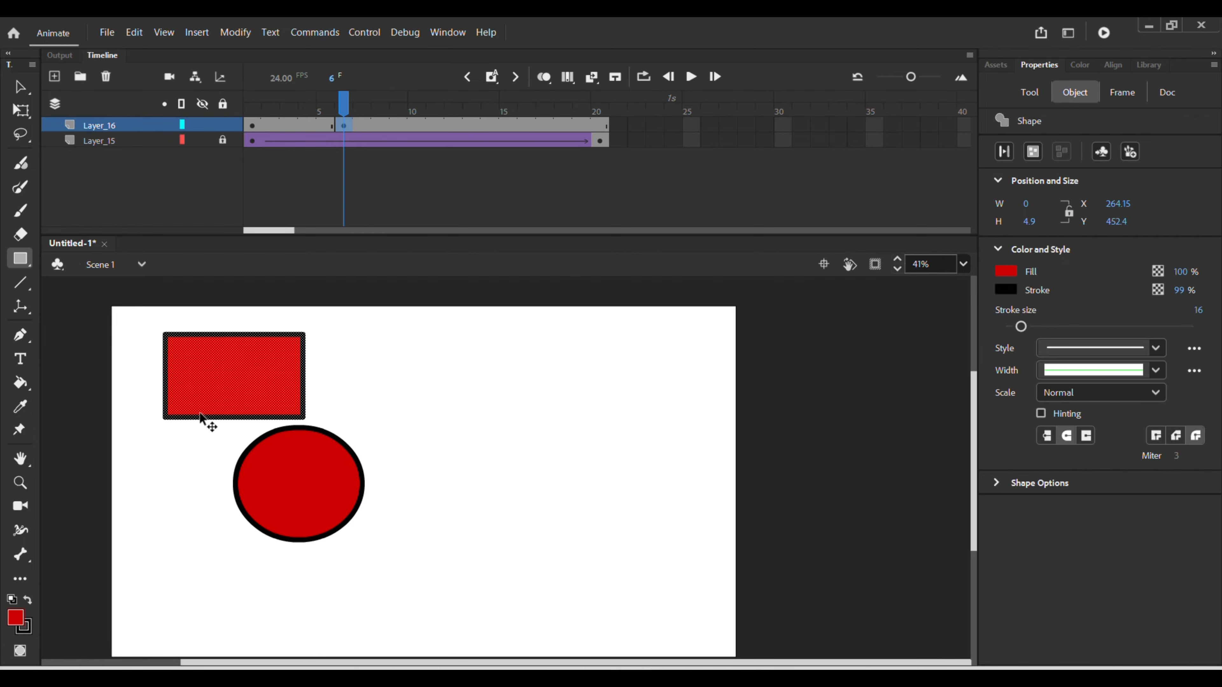
pyautogui.hotkey('ctrl', 'z')
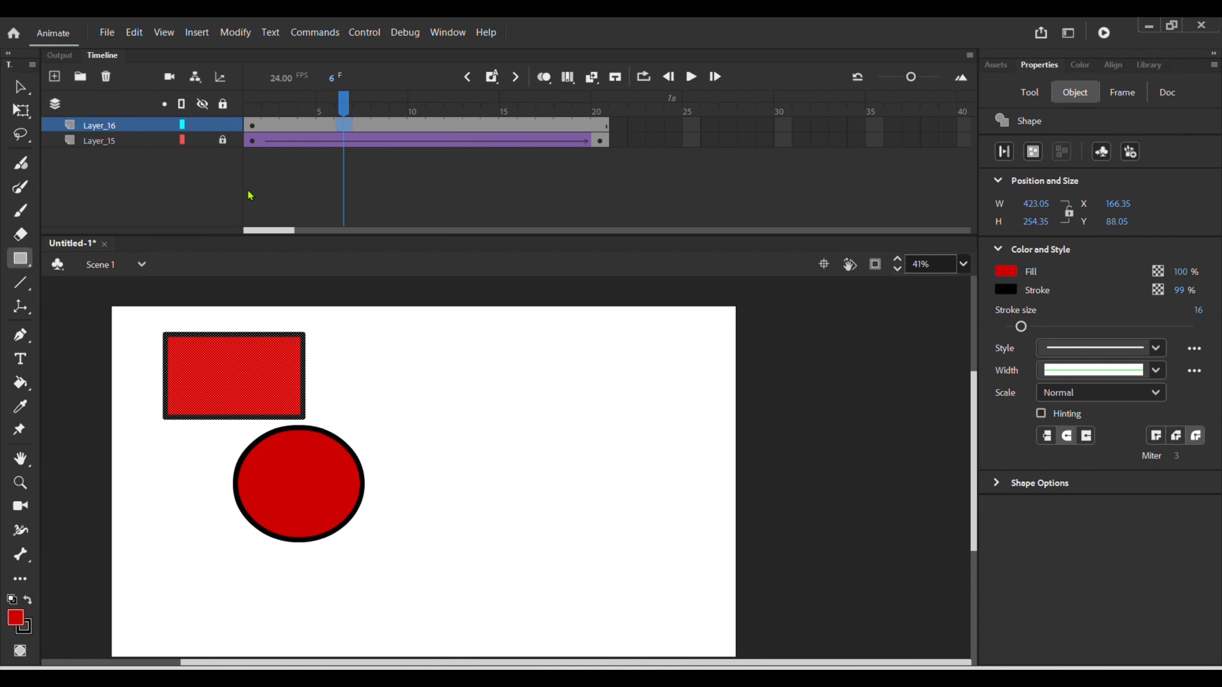
# Convert the rectangle on frame 1 into a graphic symbol named Symbol 2
pyautogui.click(250, 126)
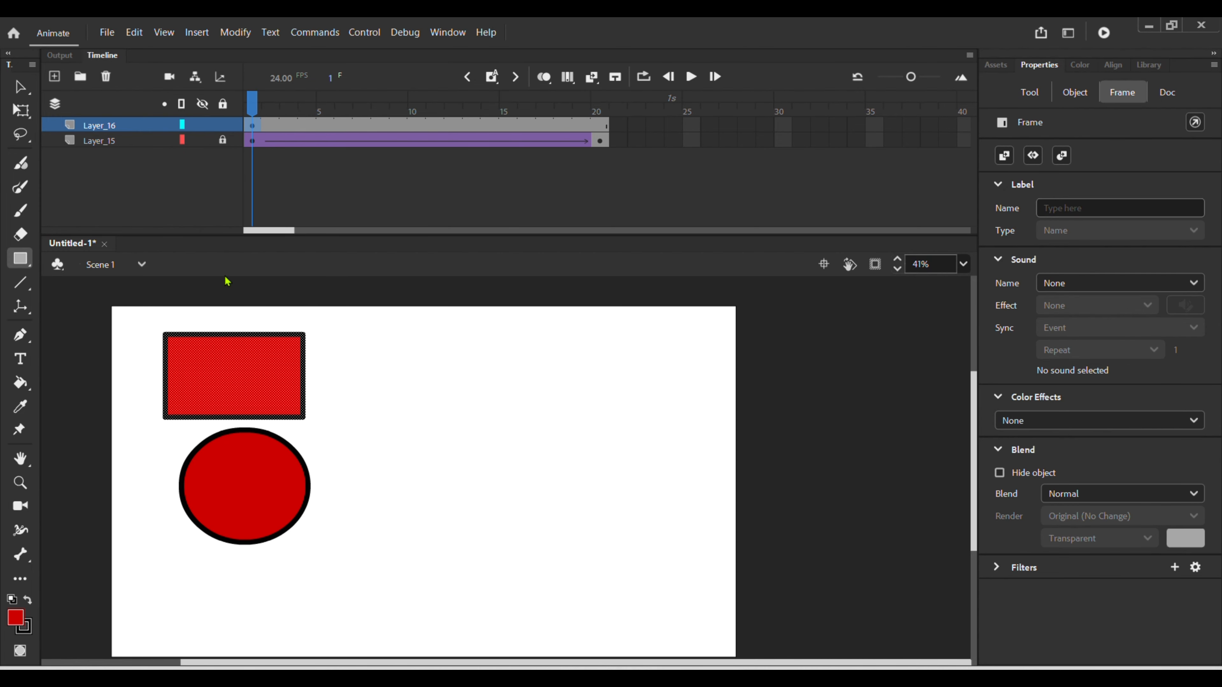
pyautogui.press('F8')
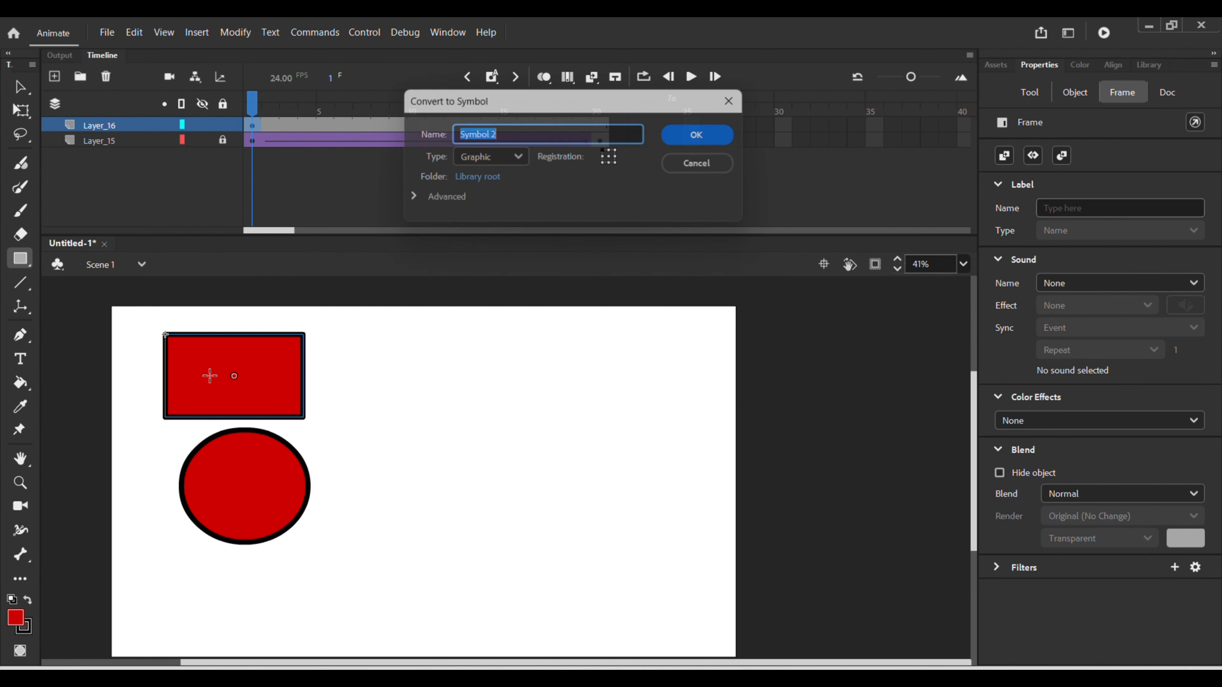
pyautogui.press('Return')
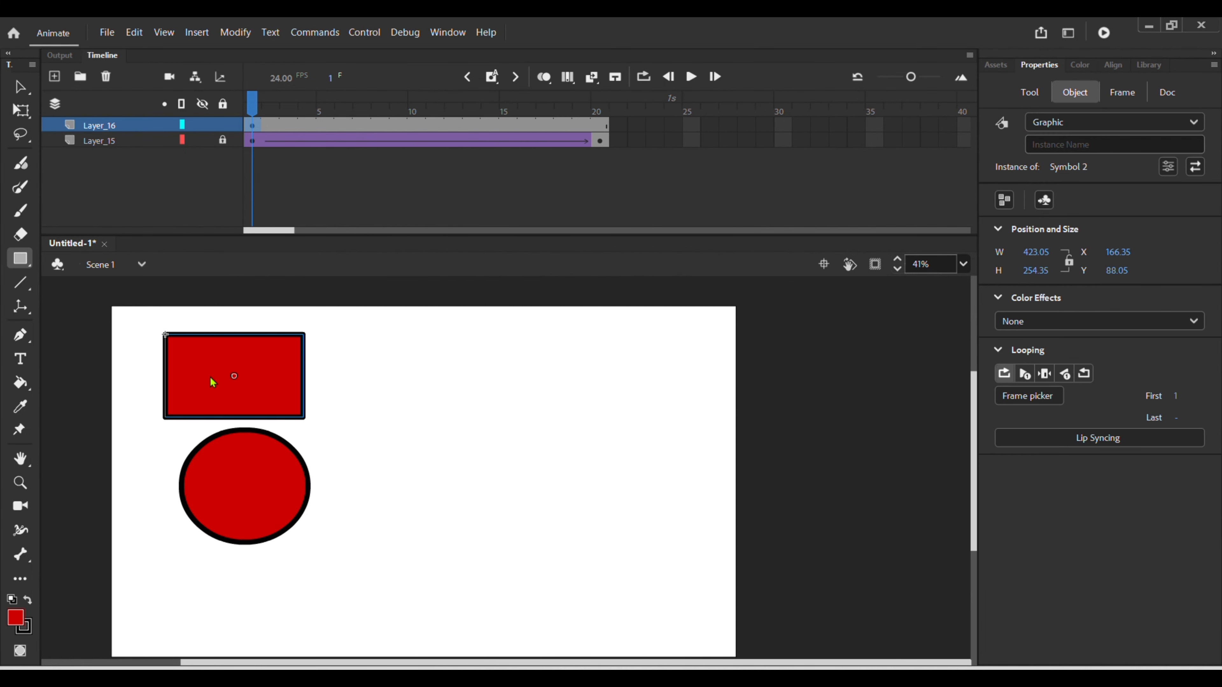
# Create a motion tween on the rectangle's layer and return the playhead to frame 1
pyautogui.rightClick(349, 127)
pyautogui.click(420, 150)
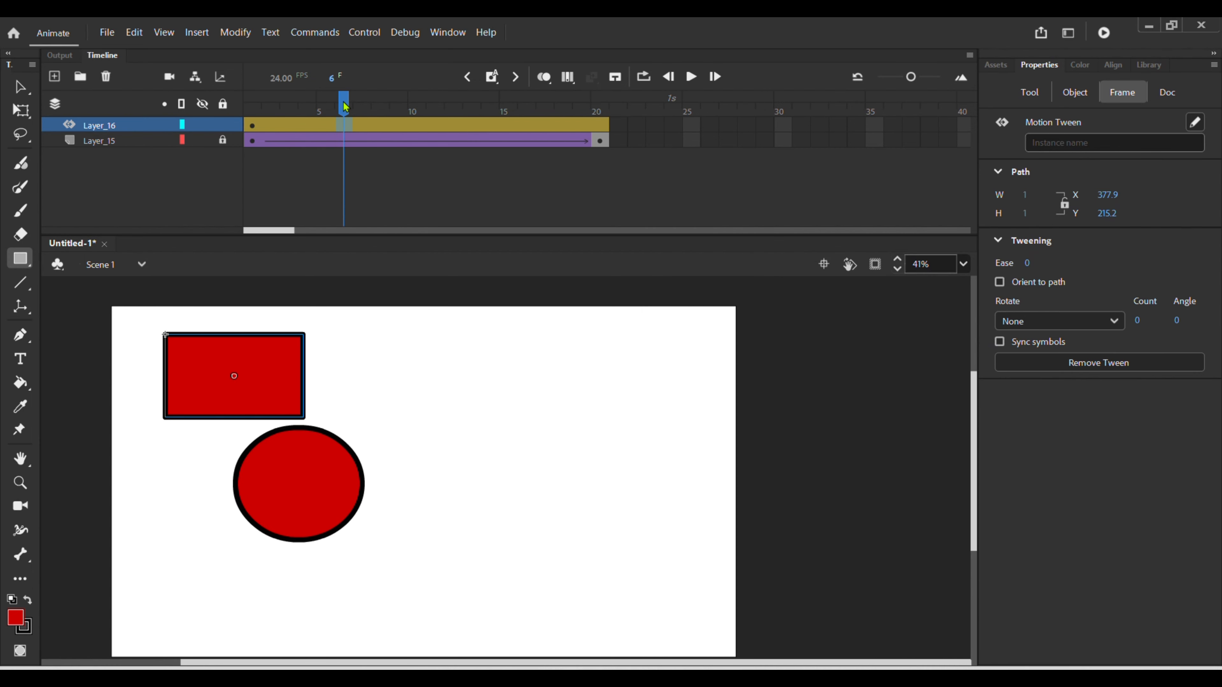
pyautogui.moveTo(343, 106); pyautogui.dragTo(252, 107)
# At frame 20, move the rectangle right to about X 714, Y 66, and return the playhead to frame 1
pyautogui.moveTo(189, 151); pyautogui.dragTo(599, 120)
pyautogui.click(600, 127)
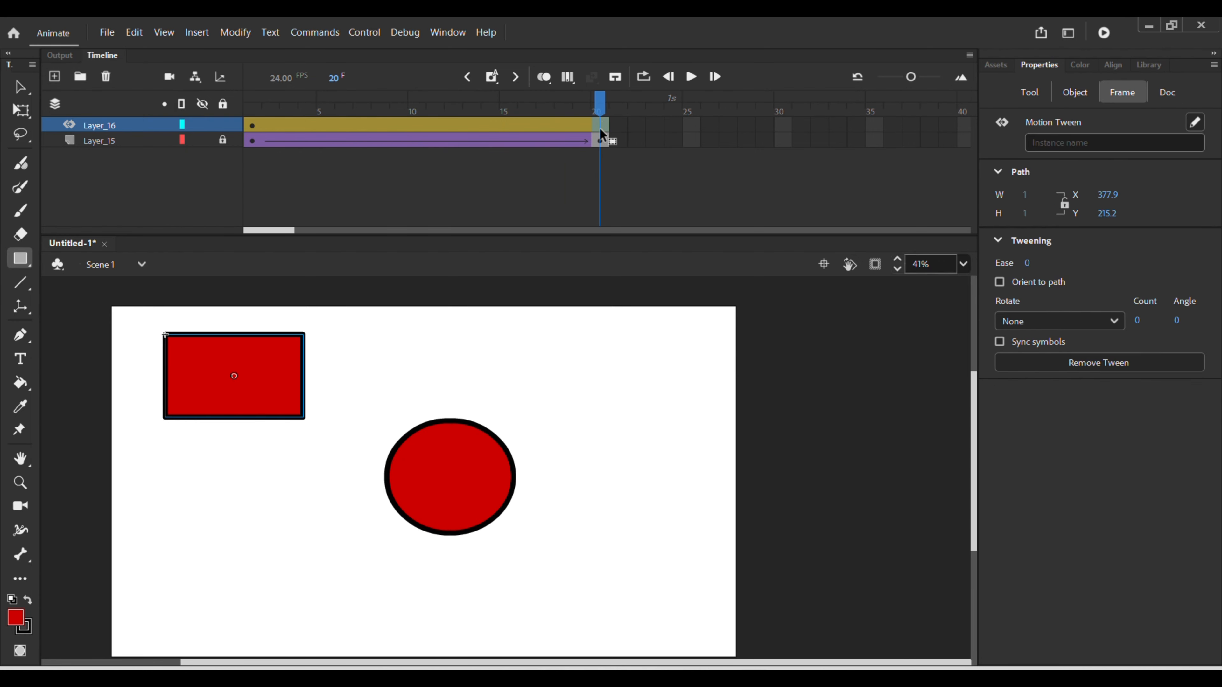
pyautogui.click(196, 363)
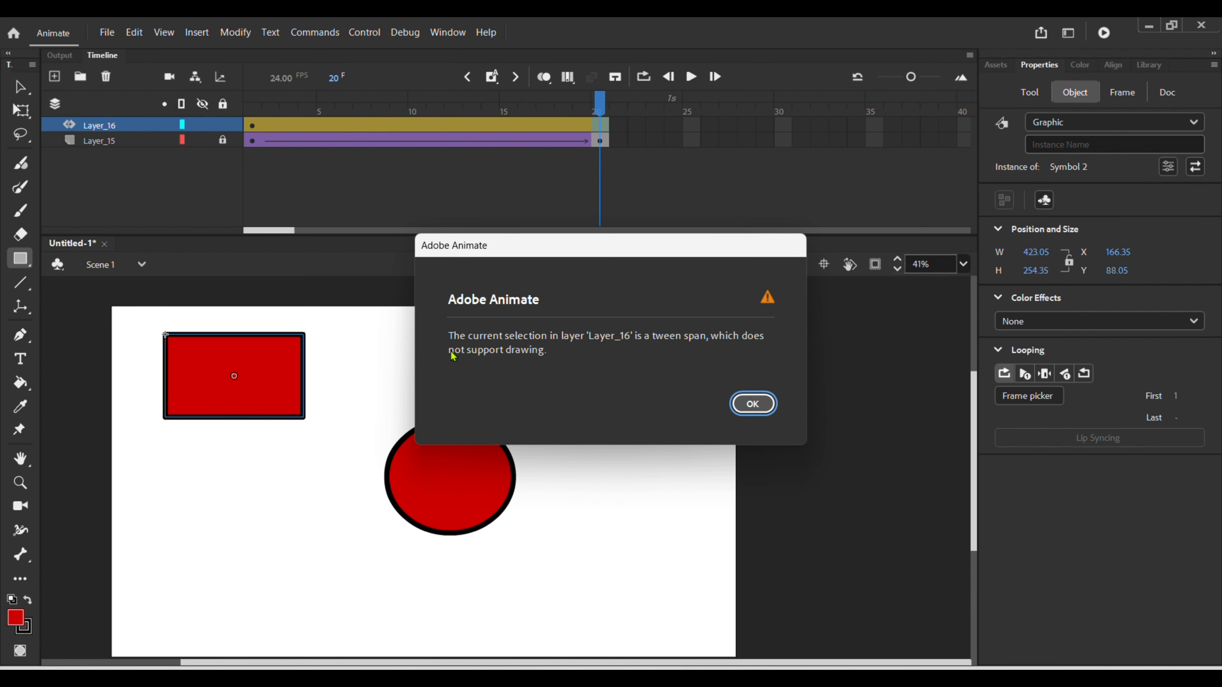
pyautogui.click(759, 408)
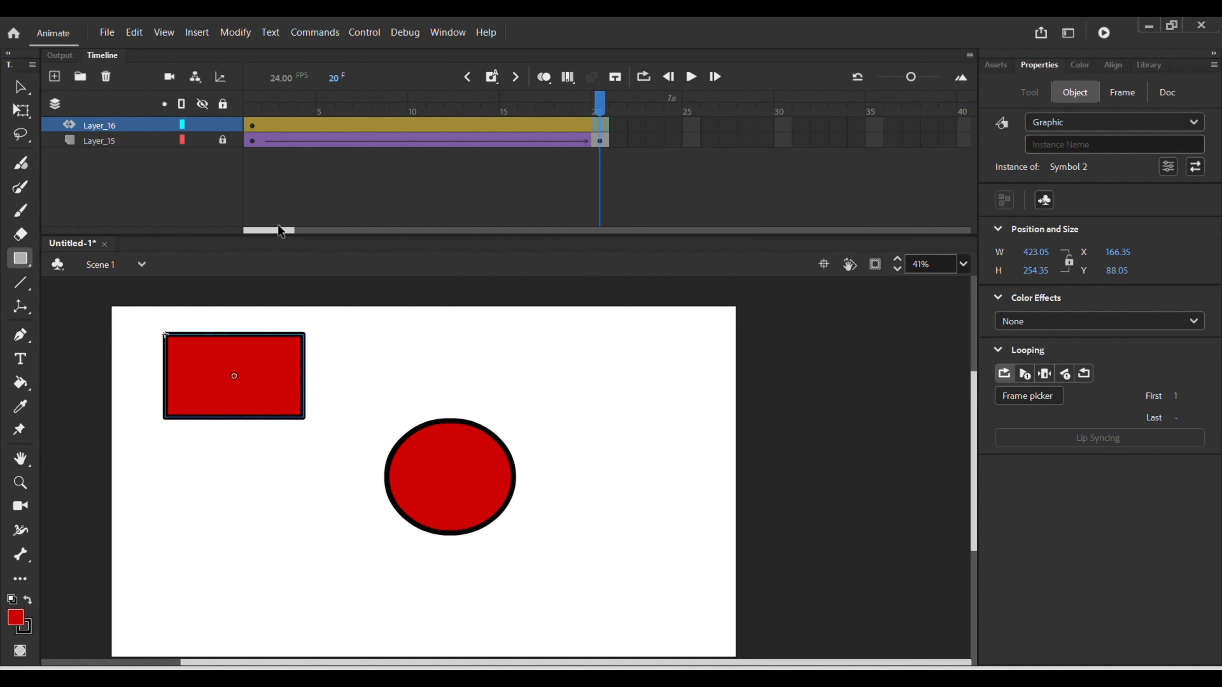
pyautogui.press('v')
pyautogui.moveTo(255, 378); pyautogui.dragTo(432, 372)
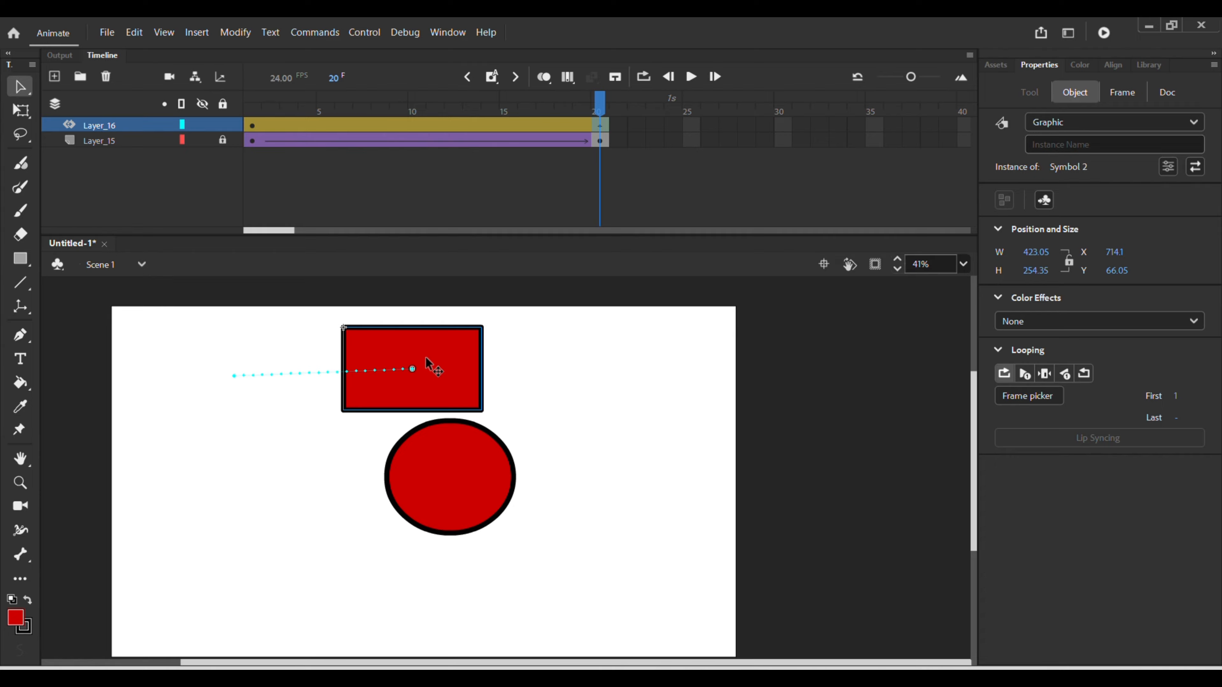
pyautogui.moveTo(599, 111); pyautogui.dragTo(208, 179)
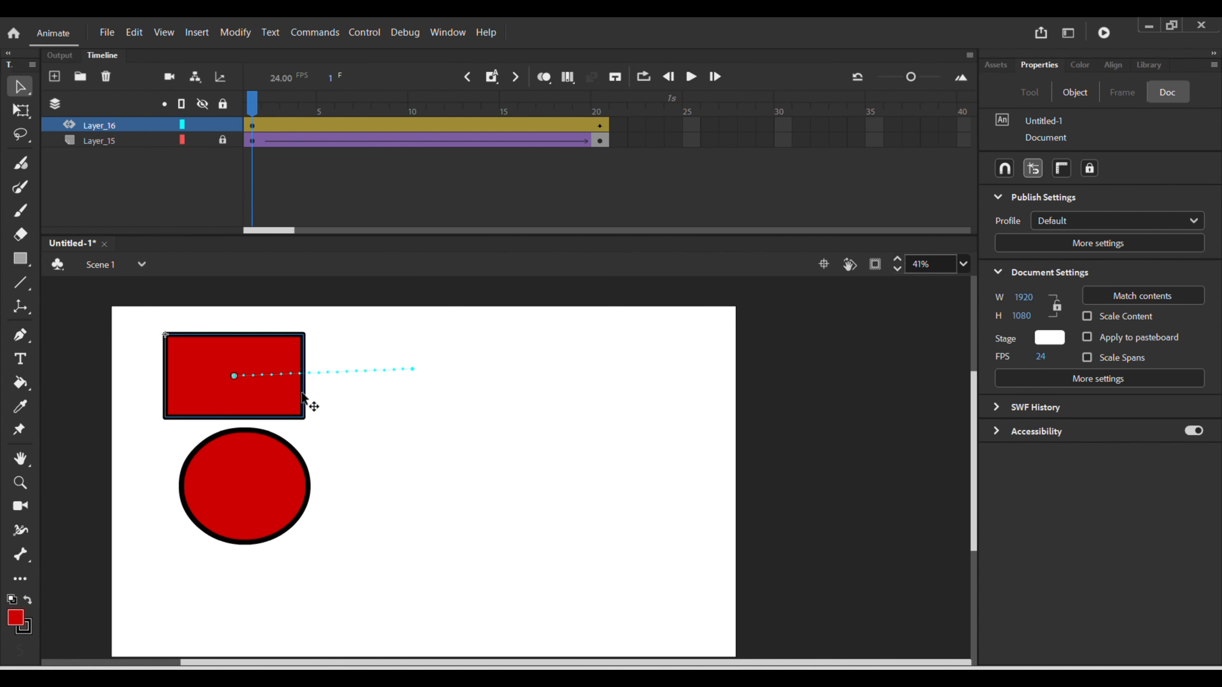
# Play the current animation, then extend the rectangle's motion tween to frame 30
pyautogui.click(691, 77)
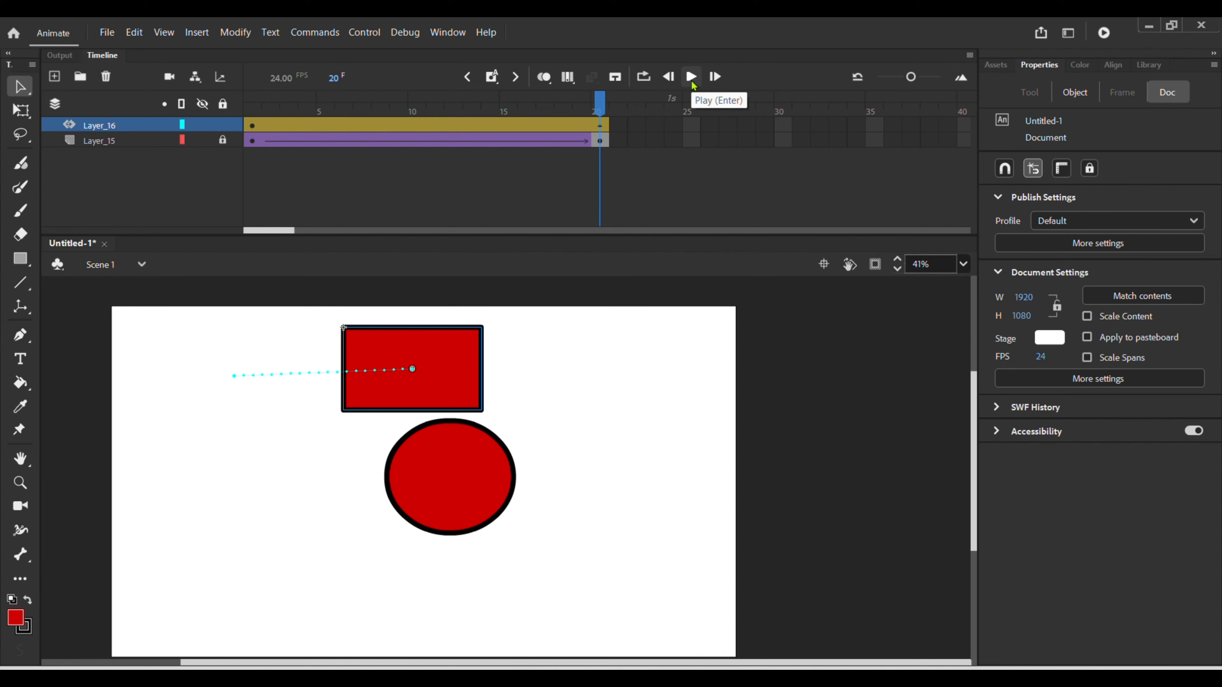
pyautogui.click(783, 126)
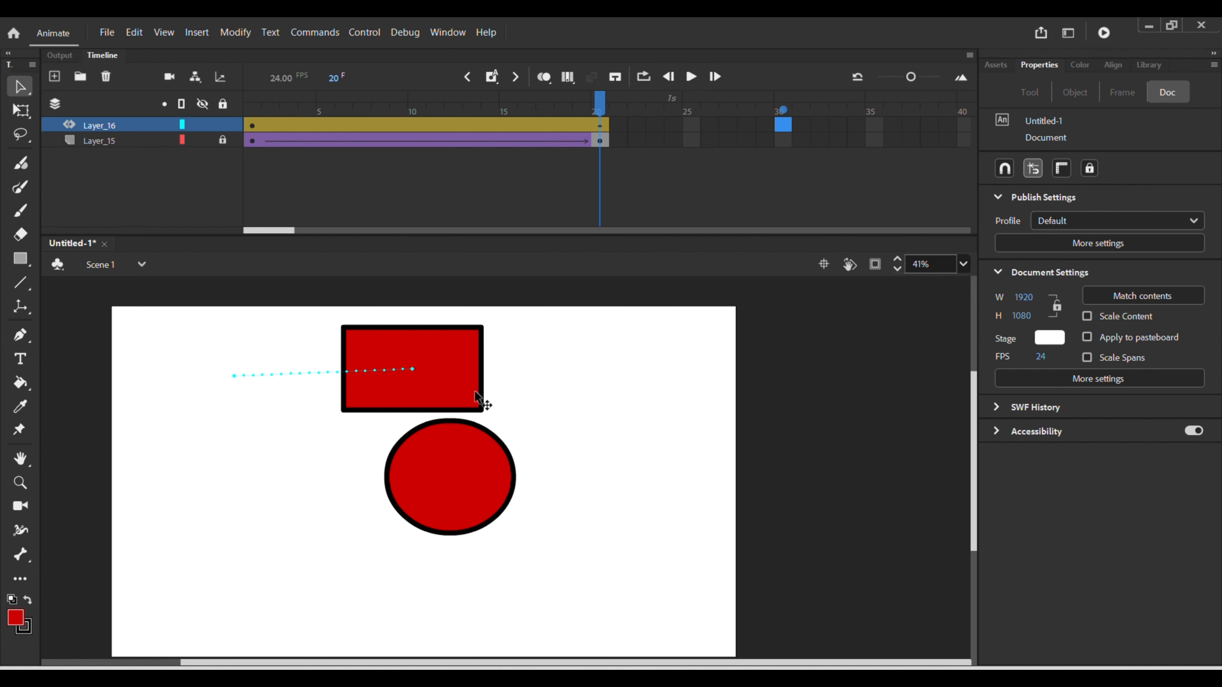
pyautogui.click(783, 140)
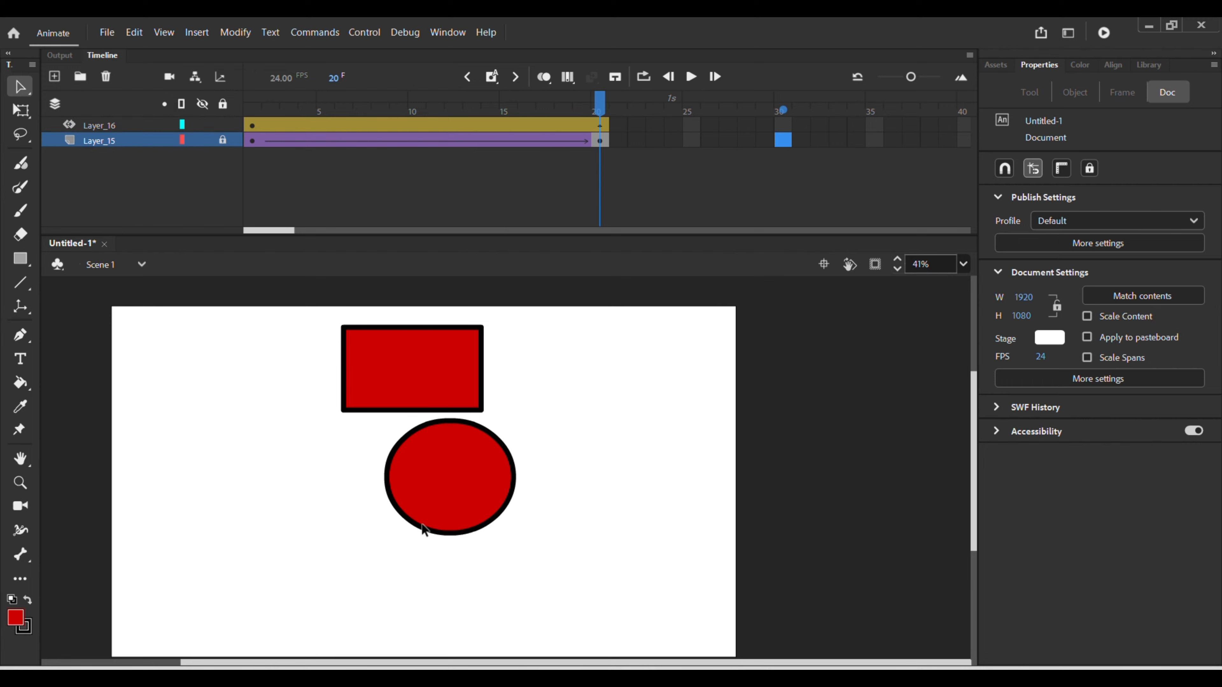
pyautogui.moveTo(448, 492); pyautogui.dragTo(451, 520)
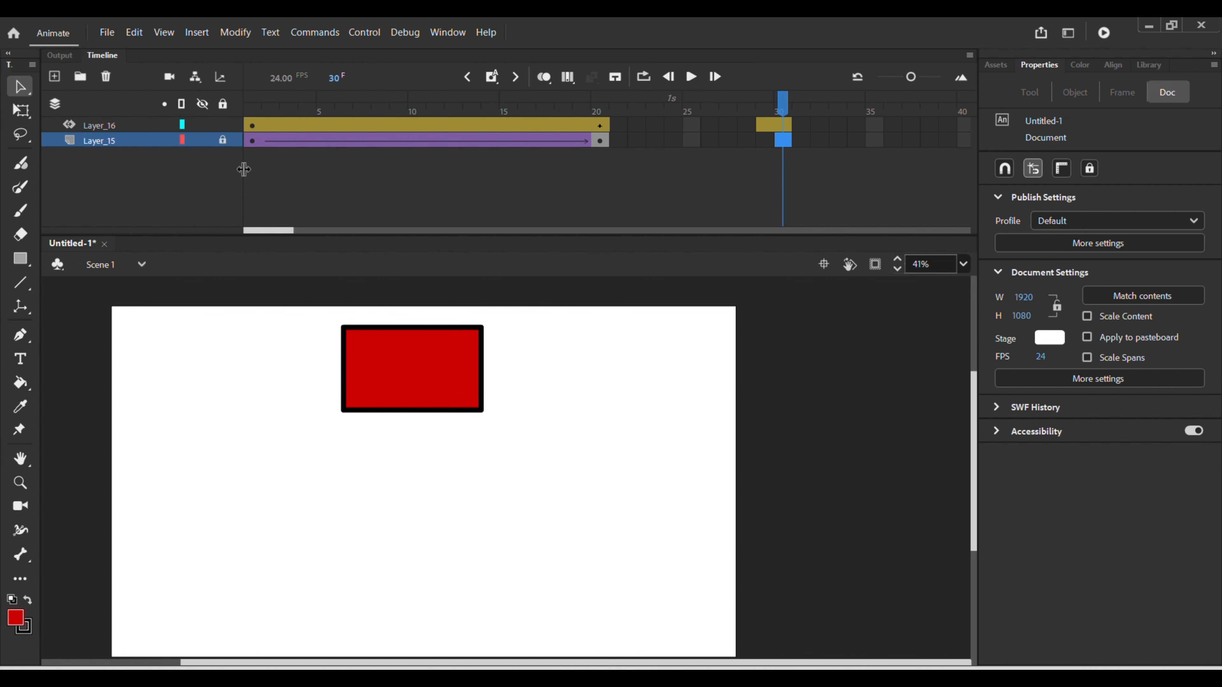
# Unlock the oval's layer, keyframe the oval at frame 30 at about X 874, Y 683, and move the rectangle to about X 1223, Y 166
pyautogui.click(222, 140)
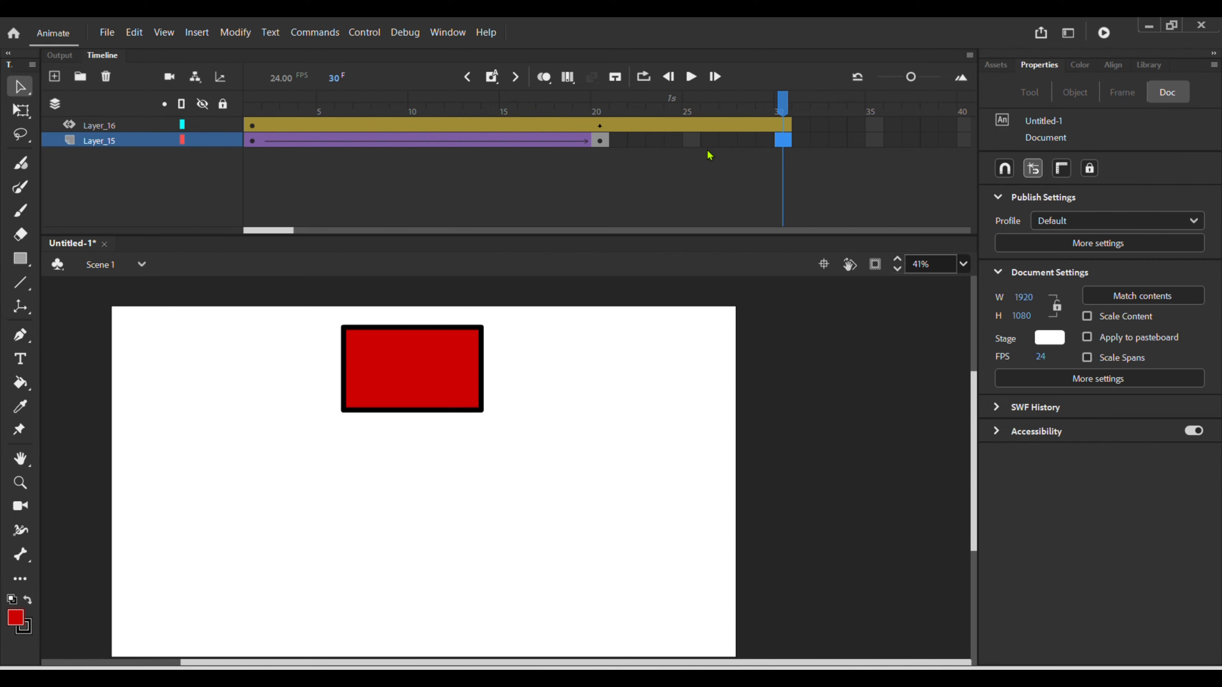
pyautogui.press('F6')
pyautogui.moveTo(464, 509); pyautogui.dragTo(475, 617)
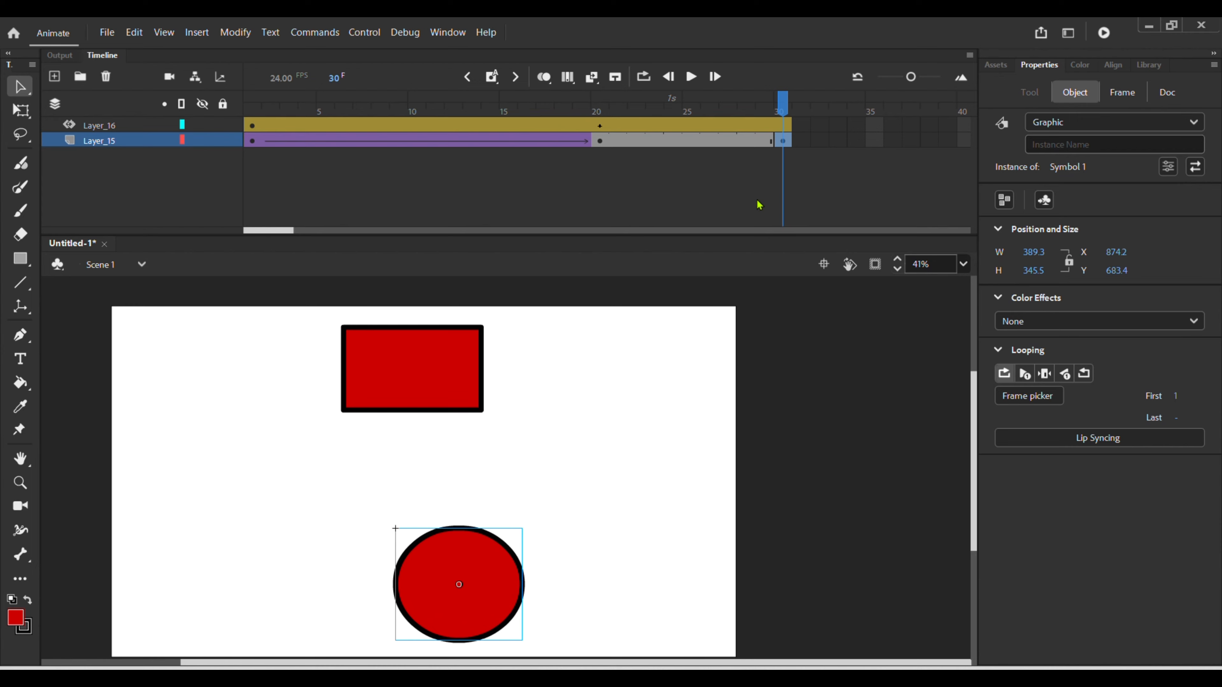
pyautogui.click(781, 124)
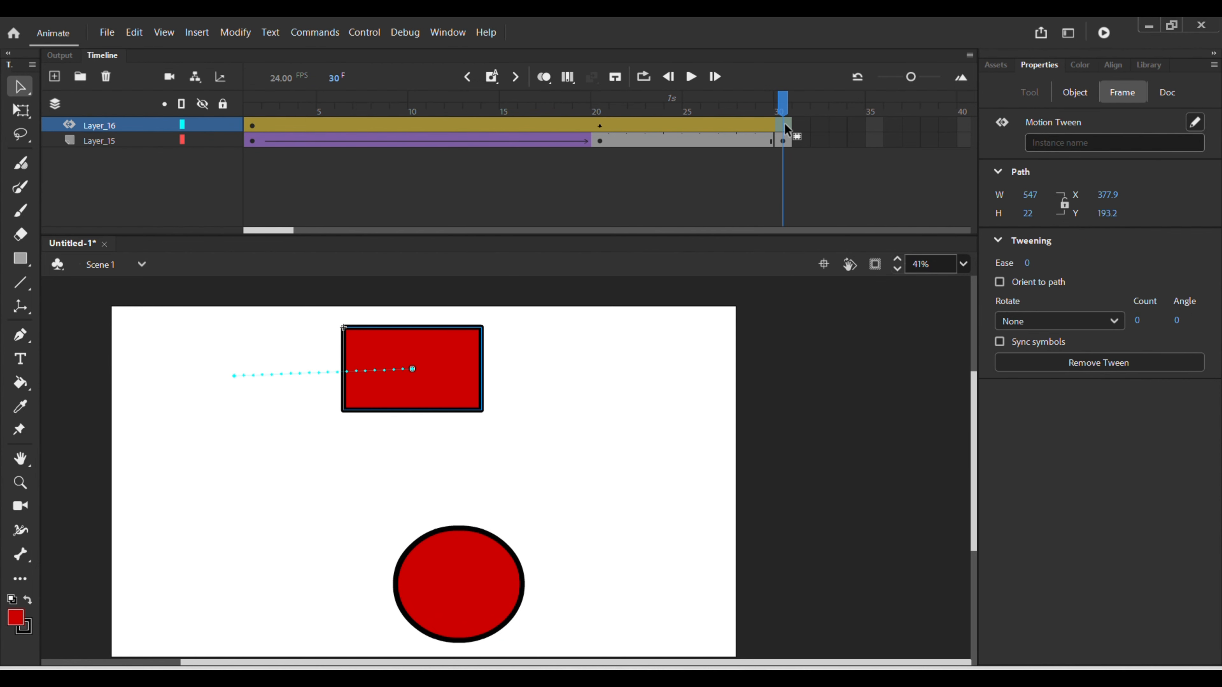
pyautogui.moveTo(461, 368); pyautogui.dragTo(614, 385)
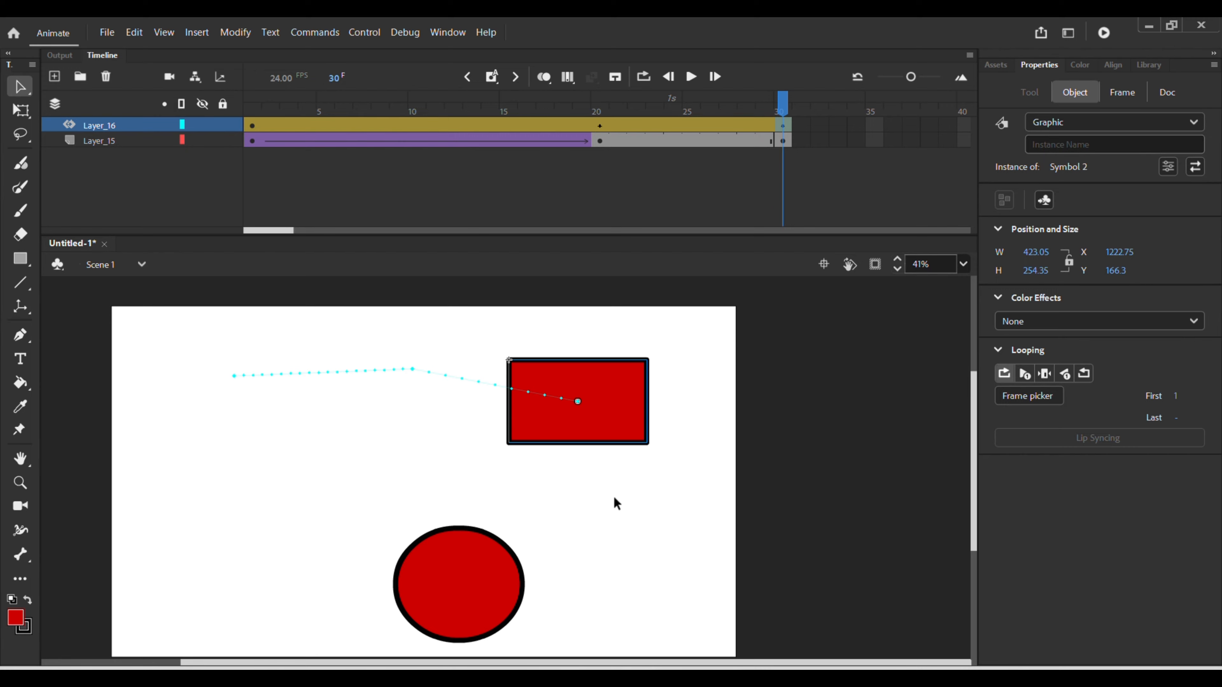
# Create a classic tween on the oval's layer between frames 20 and 30, and scrub back to frame 1 to check it
pyautogui.click(689, 143)
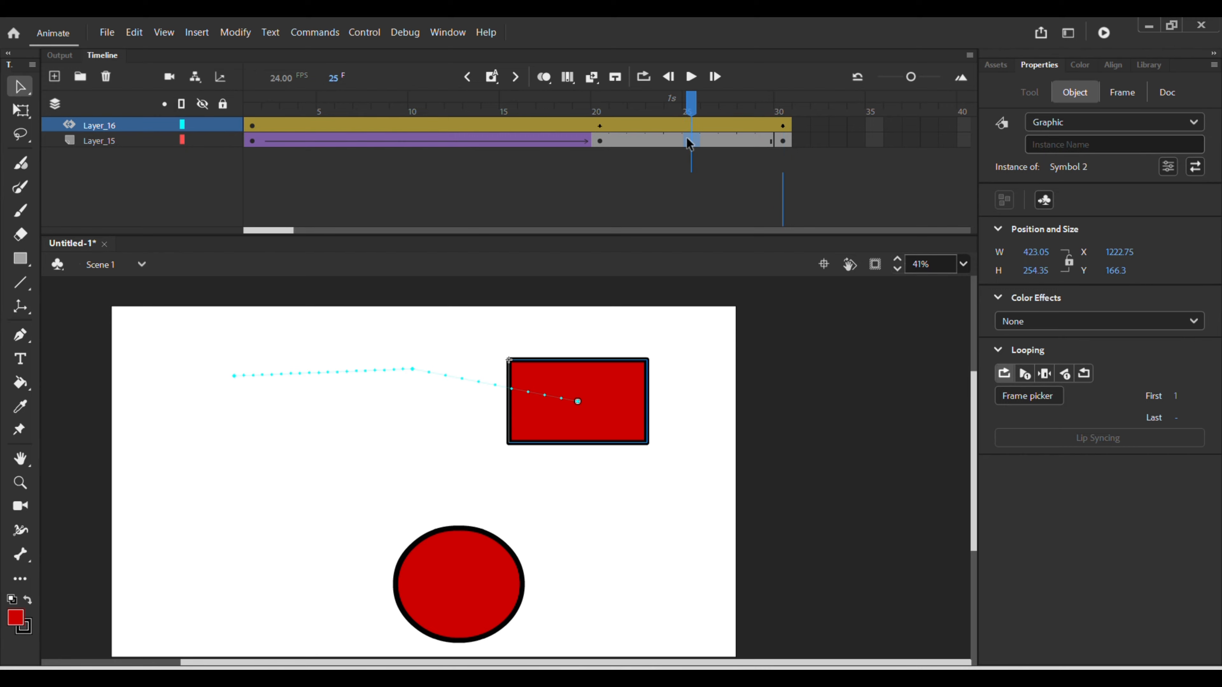
pyautogui.rightClick(688, 142)
pyautogui.click(747, 150)
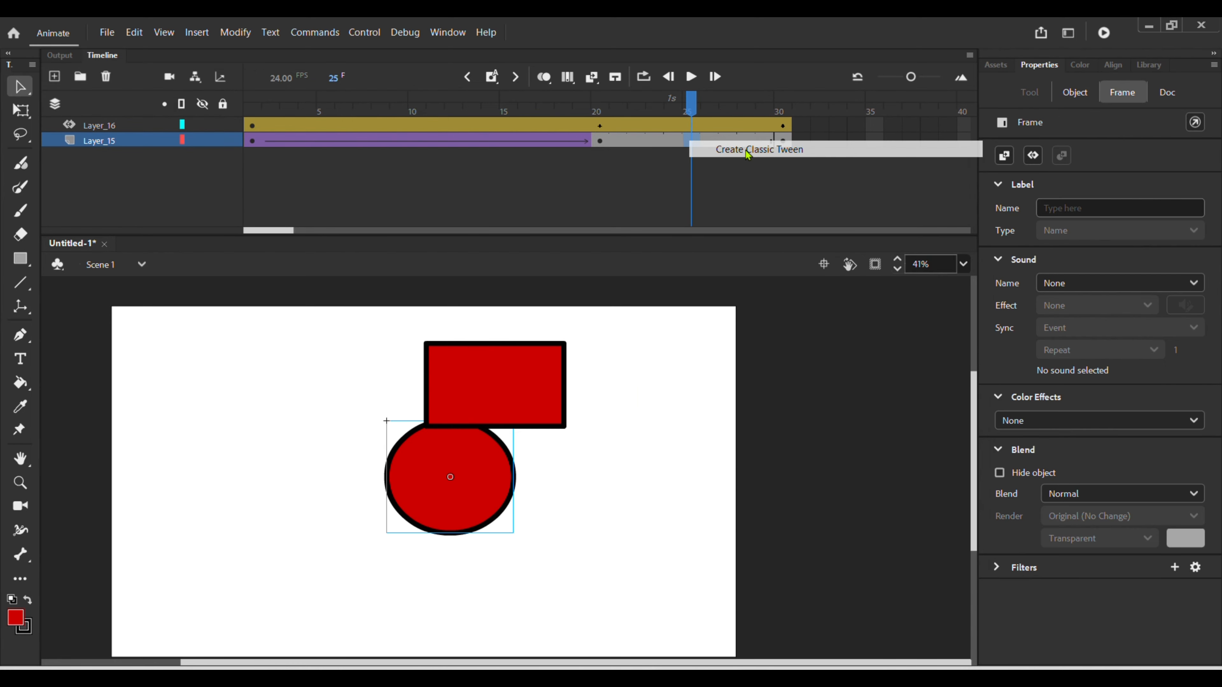
pyautogui.moveTo(690, 101); pyautogui.dragTo(417, 189)
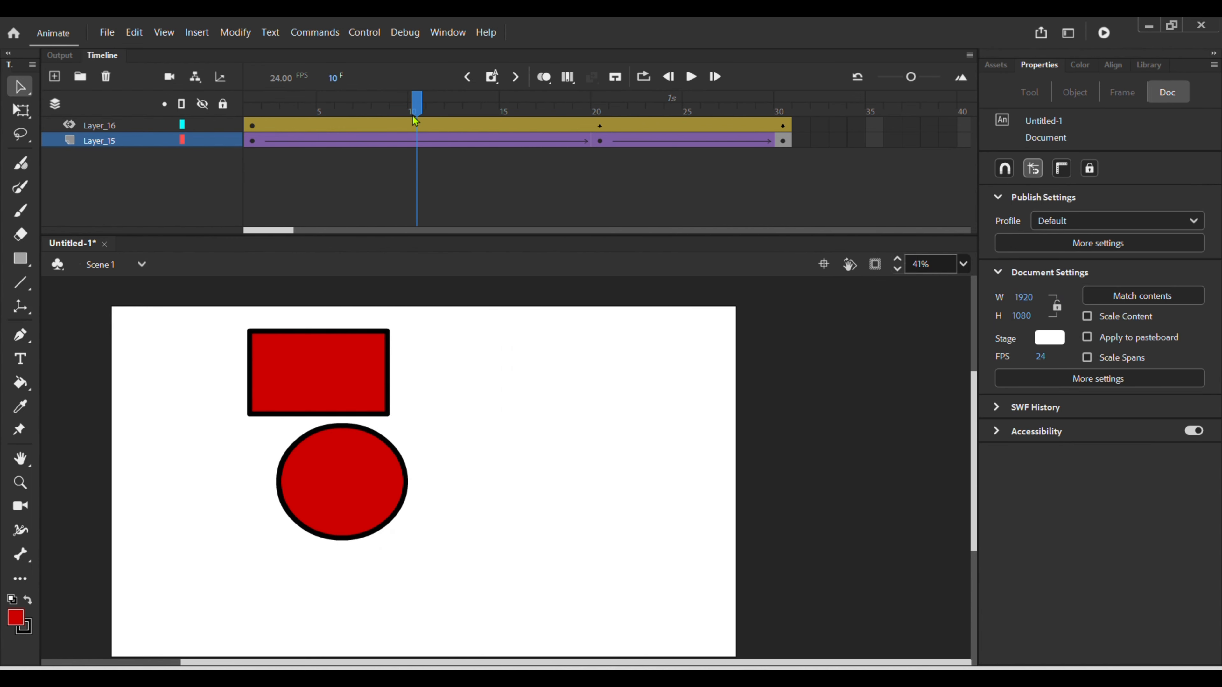
pyautogui.moveTo(420, 106); pyautogui.dragTo(227, 283)
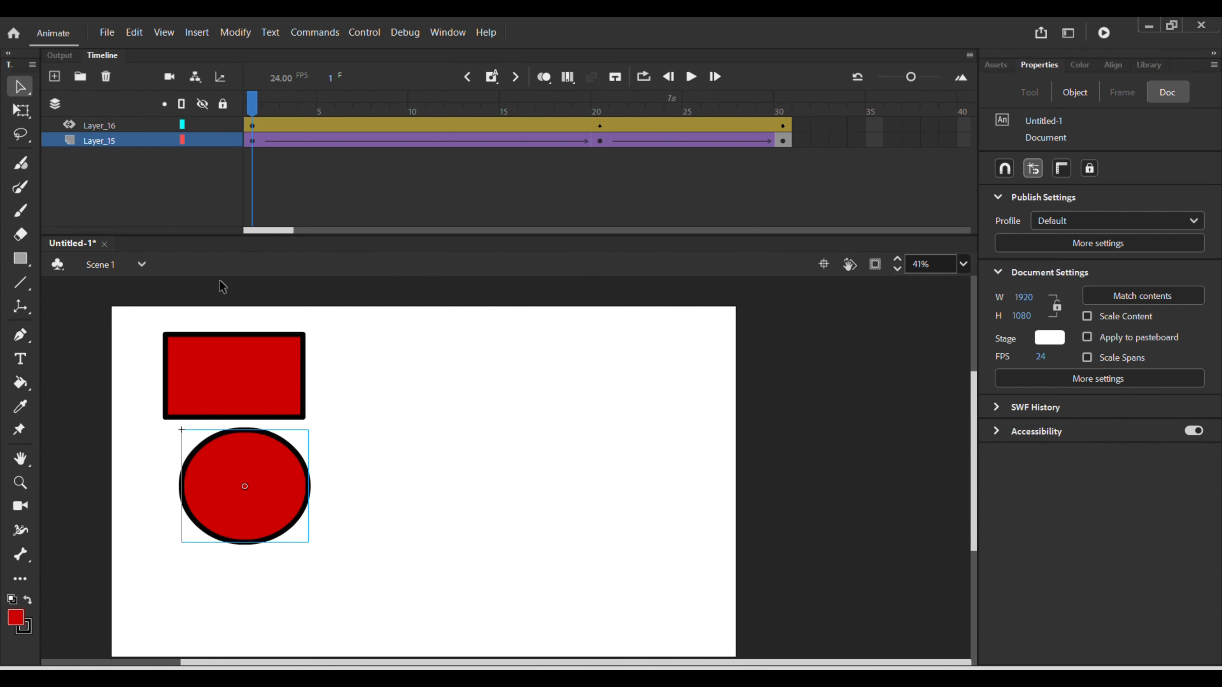
# At frame 20, bend the first segment of the rectangle's motion path downward into a curve
pyautogui.moveTo(246, 94); pyautogui.dragTo(597, 132)
pyautogui.click(600, 126)
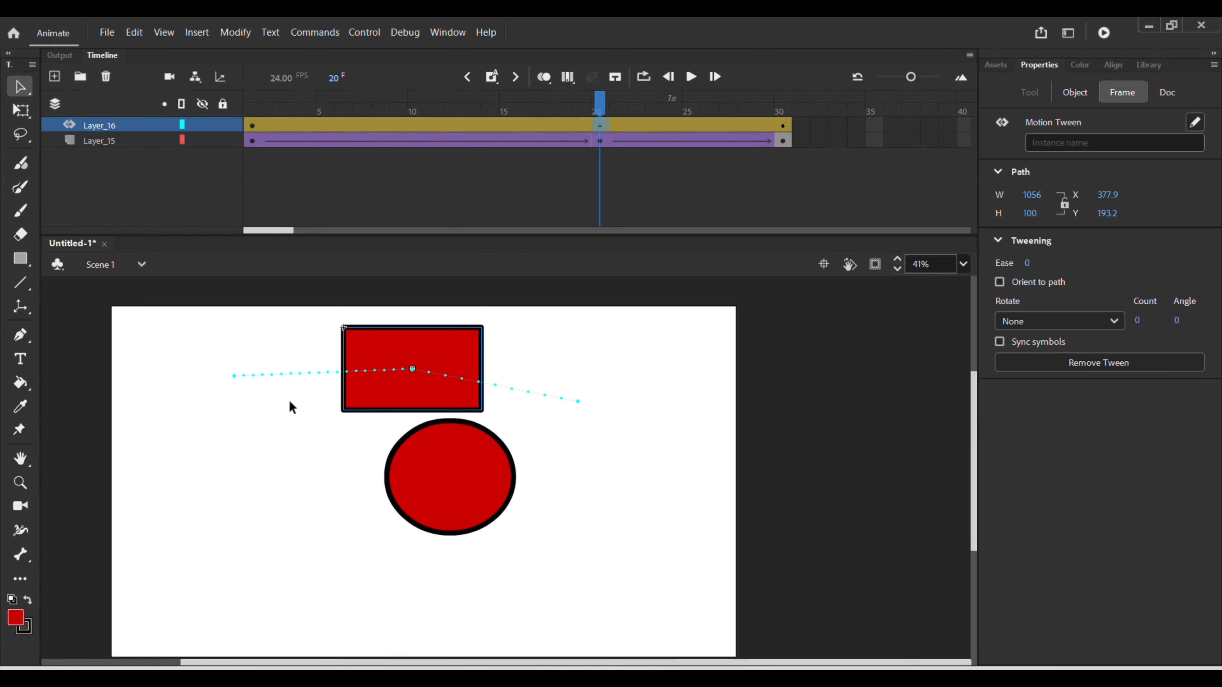
pyautogui.moveTo(307, 376); pyautogui.dragTo(287, 422)
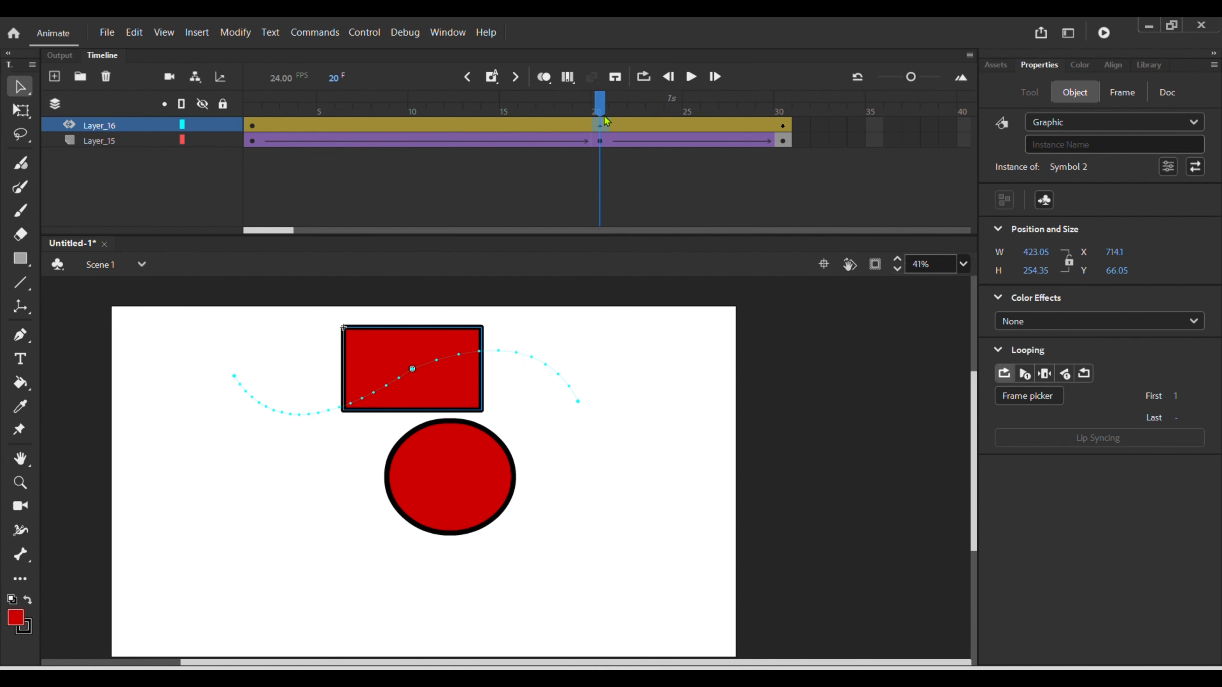
# Hide the oval's layer and play the rectangle's curved motion from frame 1
pyautogui.click(598, 104)
pyautogui.click(581, 104)
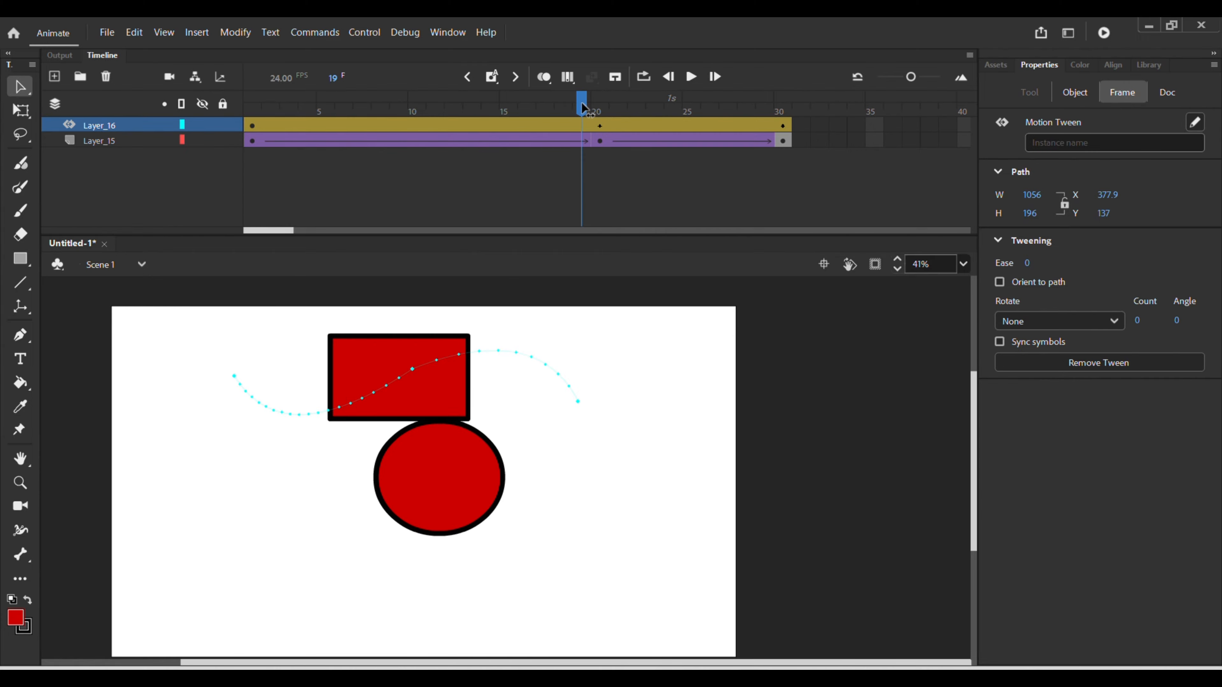
pyautogui.moveTo(581, 103); pyautogui.dragTo(399, 120)
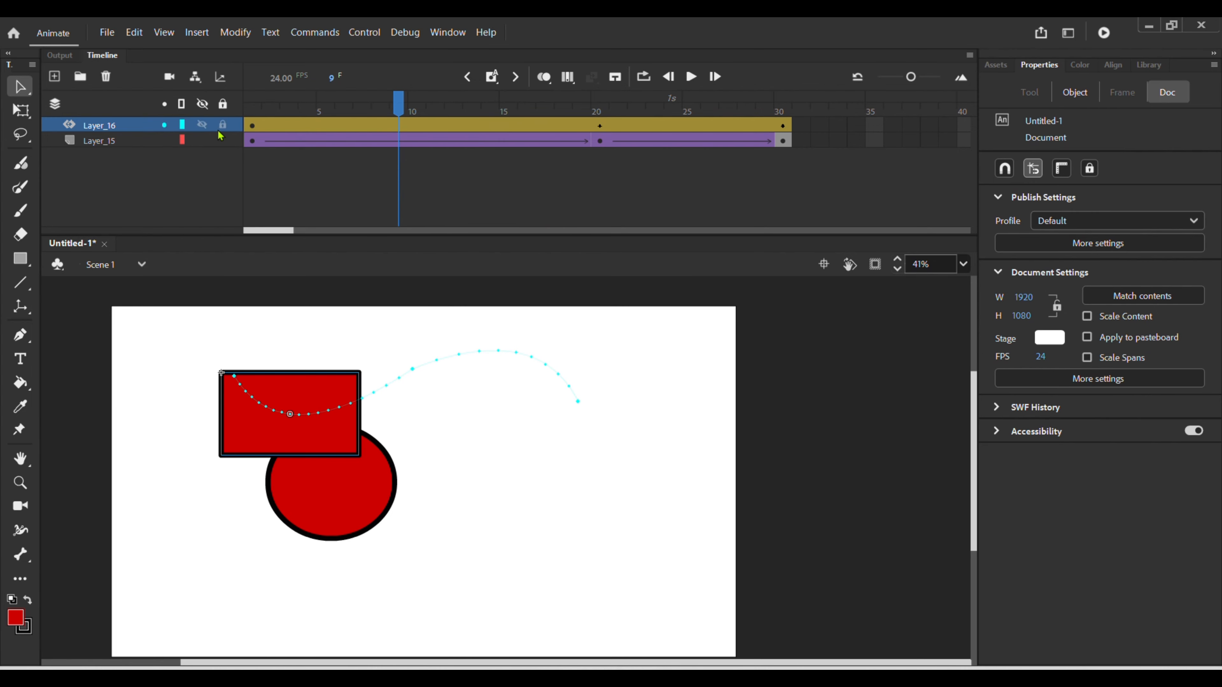
pyautogui.click(202, 140)
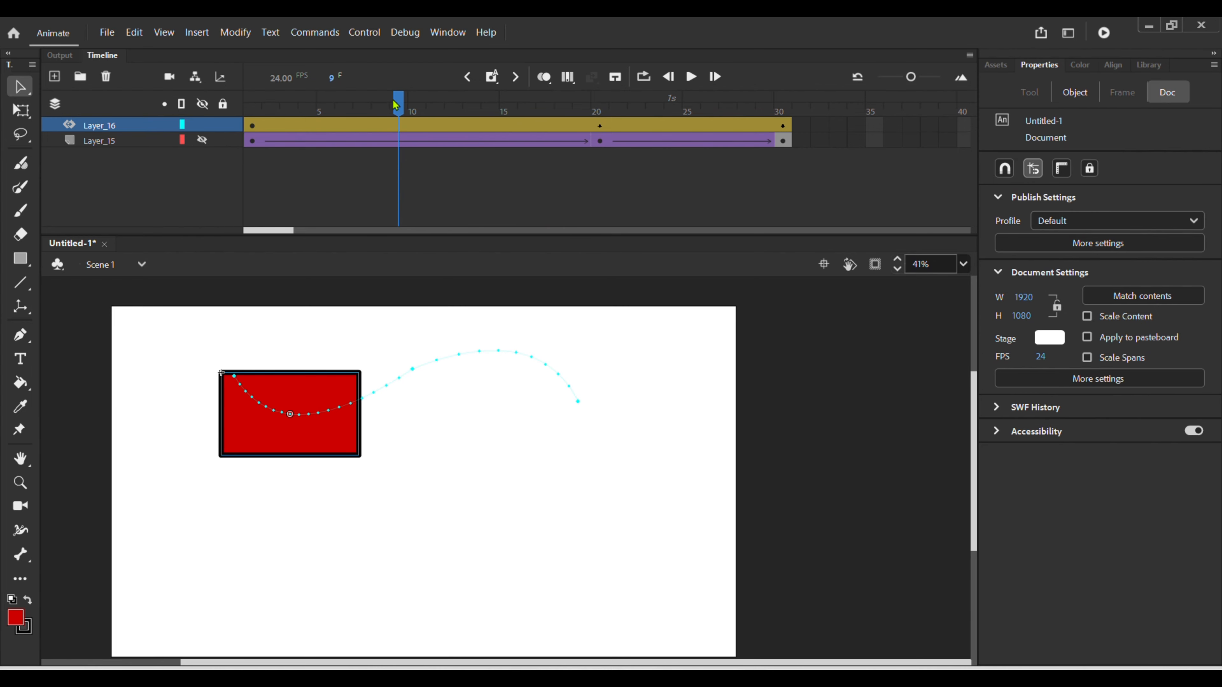
pyautogui.moveTo(393, 96); pyautogui.dragTo(253, 134)
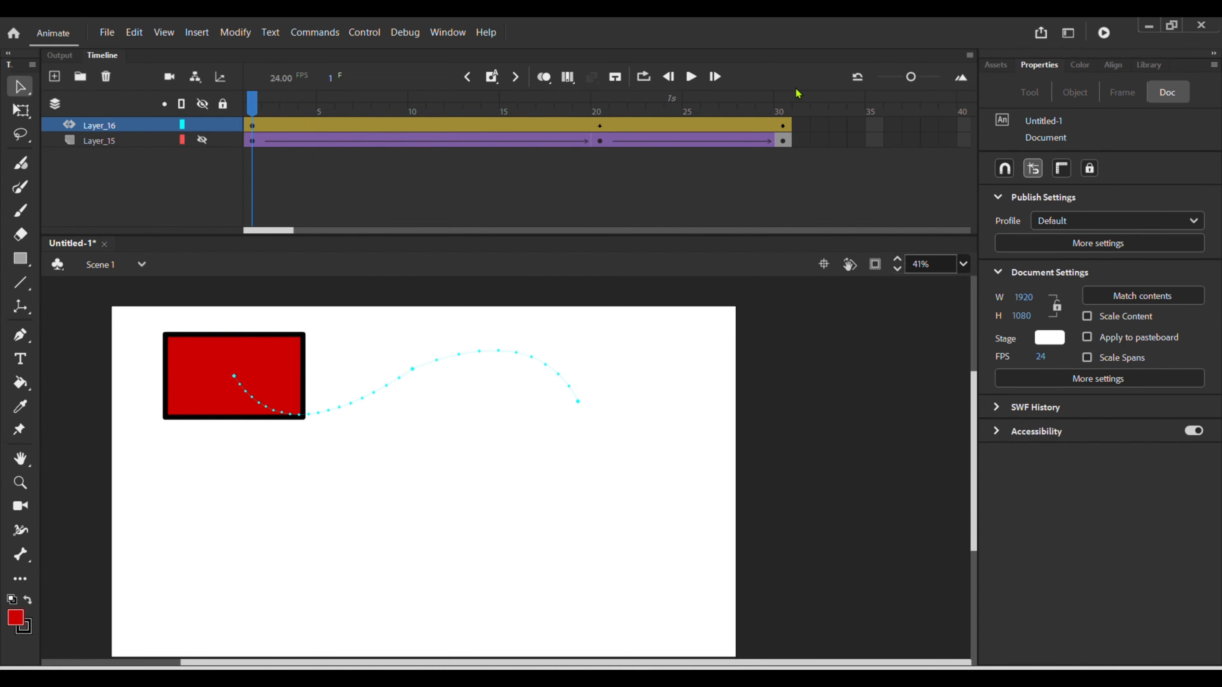
pyautogui.click(691, 77)
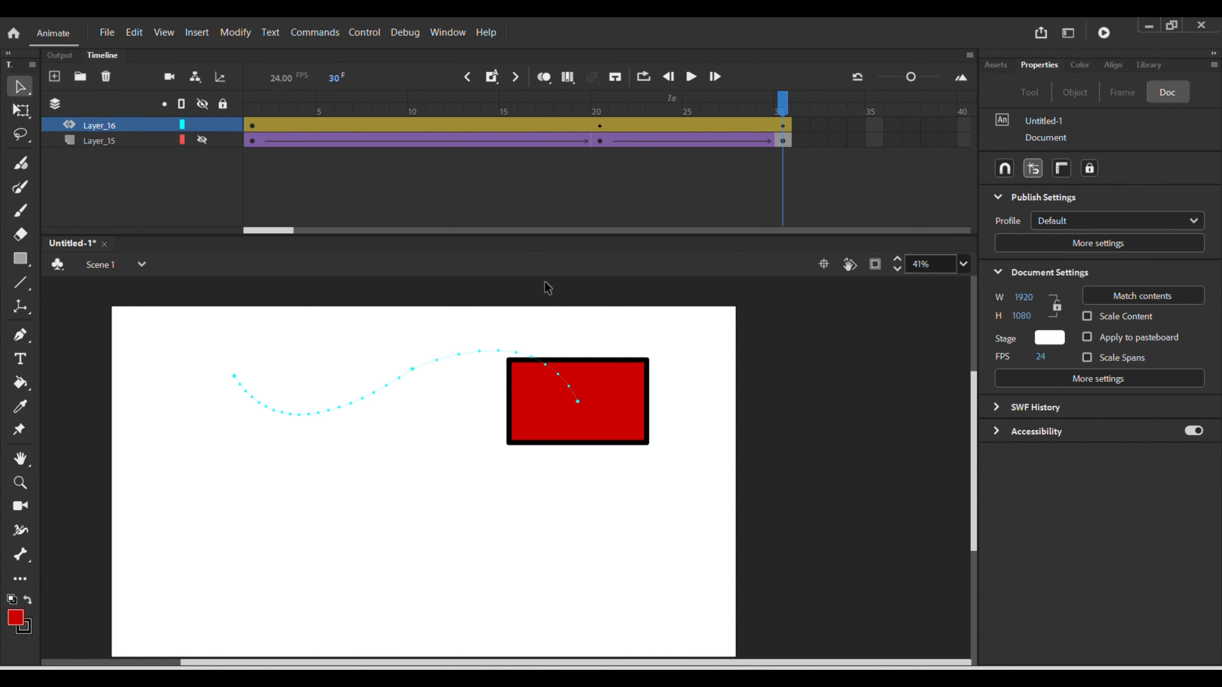
# Reshape the rectangle's motion path, bending the second segment downward and the first upward, and play it from frame 1
pyautogui.moveTo(498, 357); pyautogui.dragTo(498, 380)
pyautogui.moveTo(565, 502); pyautogui.dragTo(568, 492)
pyautogui.moveTo(338, 404); pyautogui.dragTo(348, 356)
pyautogui.moveTo(784, 105); pyautogui.dragTo(174, 266)
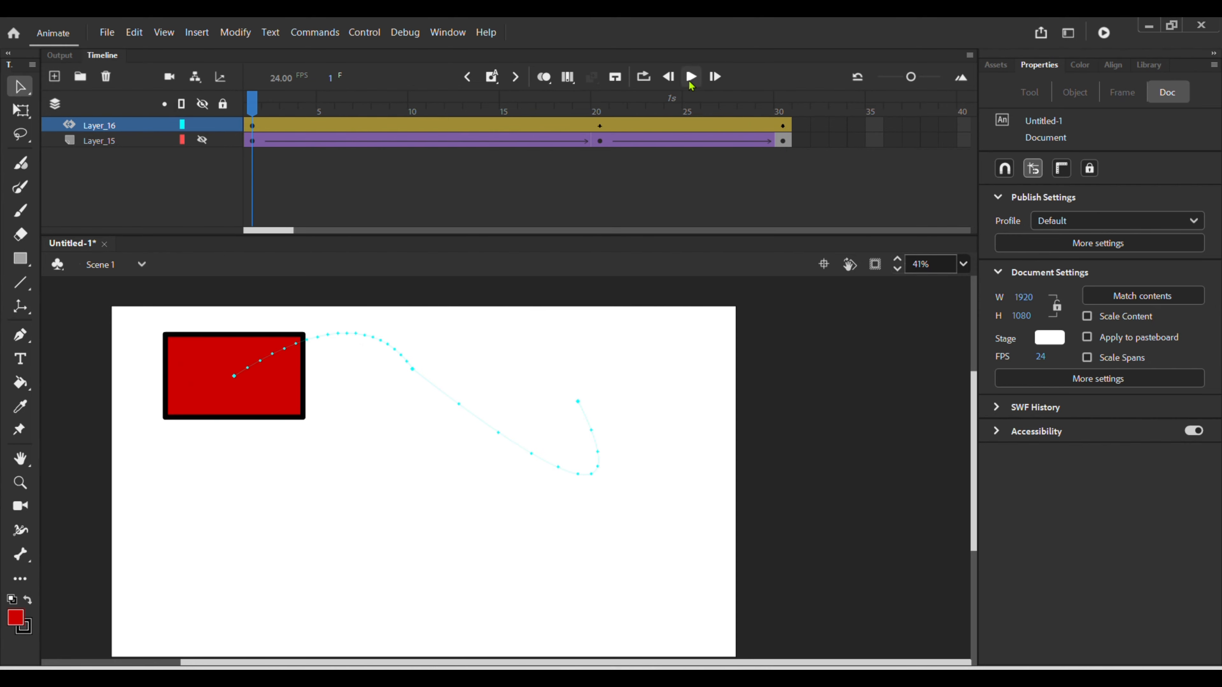
pyautogui.click(691, 77)
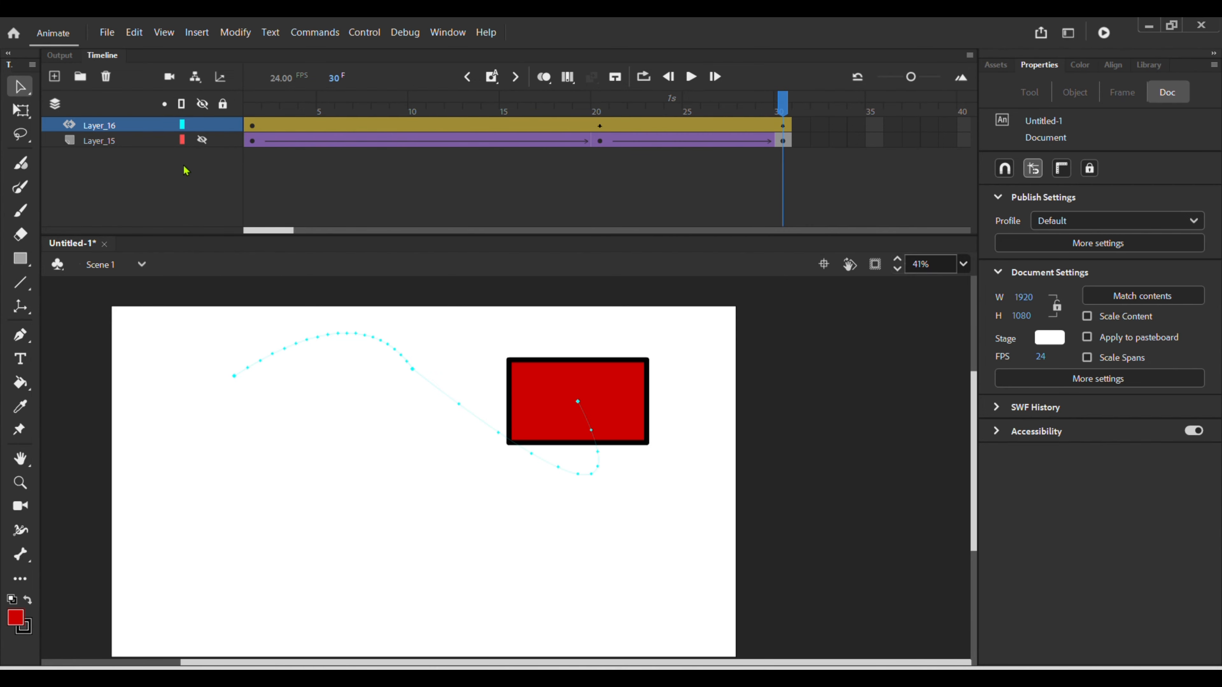
# Hide the rectangle's layer, lock both tween layers and add a new layer above them
pyautogui.click(223, 125)
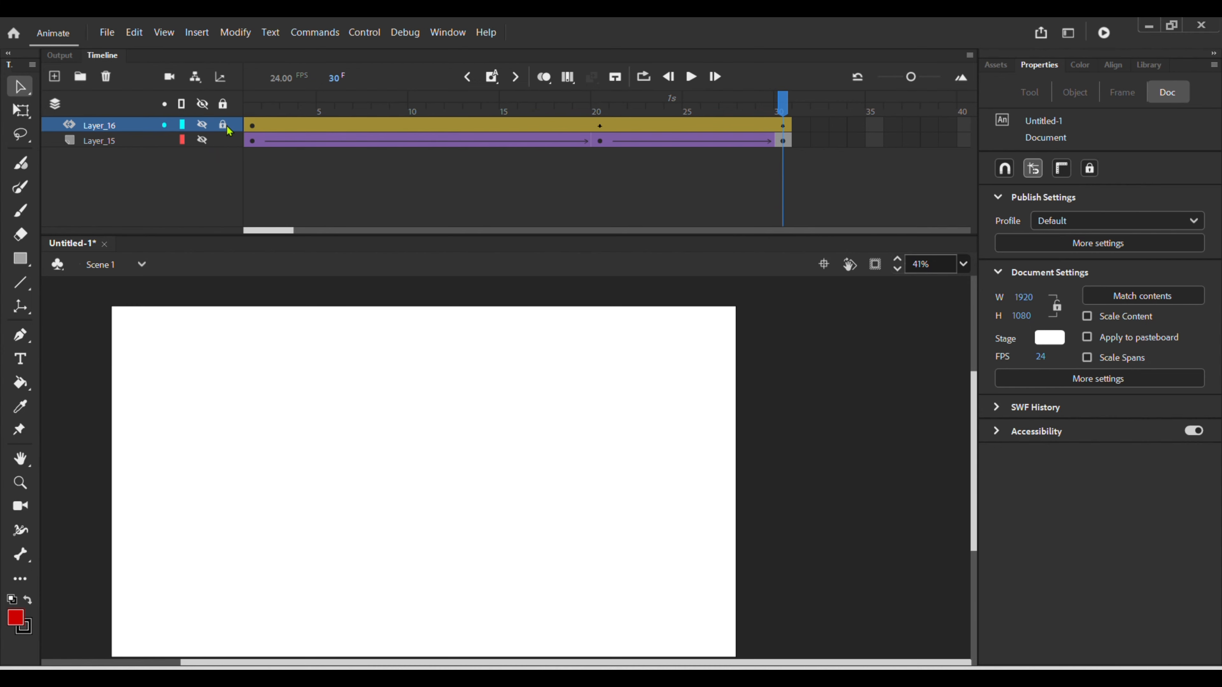
pyautogui.click(223, 140)
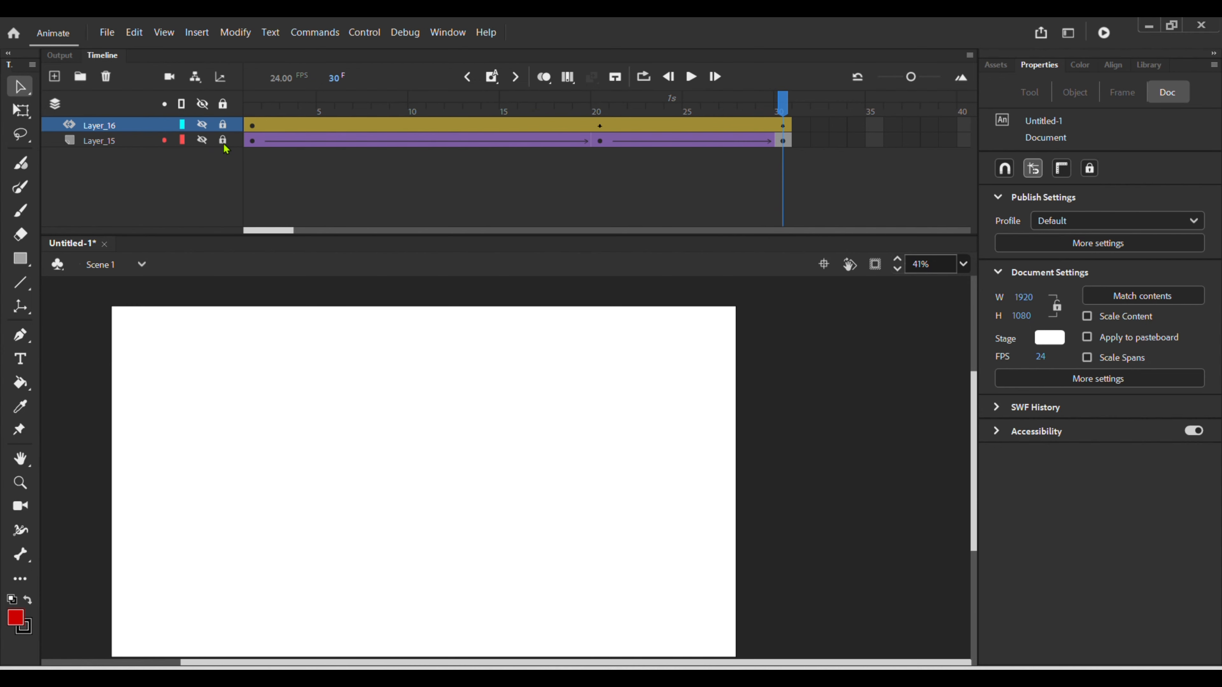
pyautogui.click(54, 76)
# Draw a red oval with a black outline on frame 1 of the new layer, in the left part of the stage
pyautogui.click(253, 128)
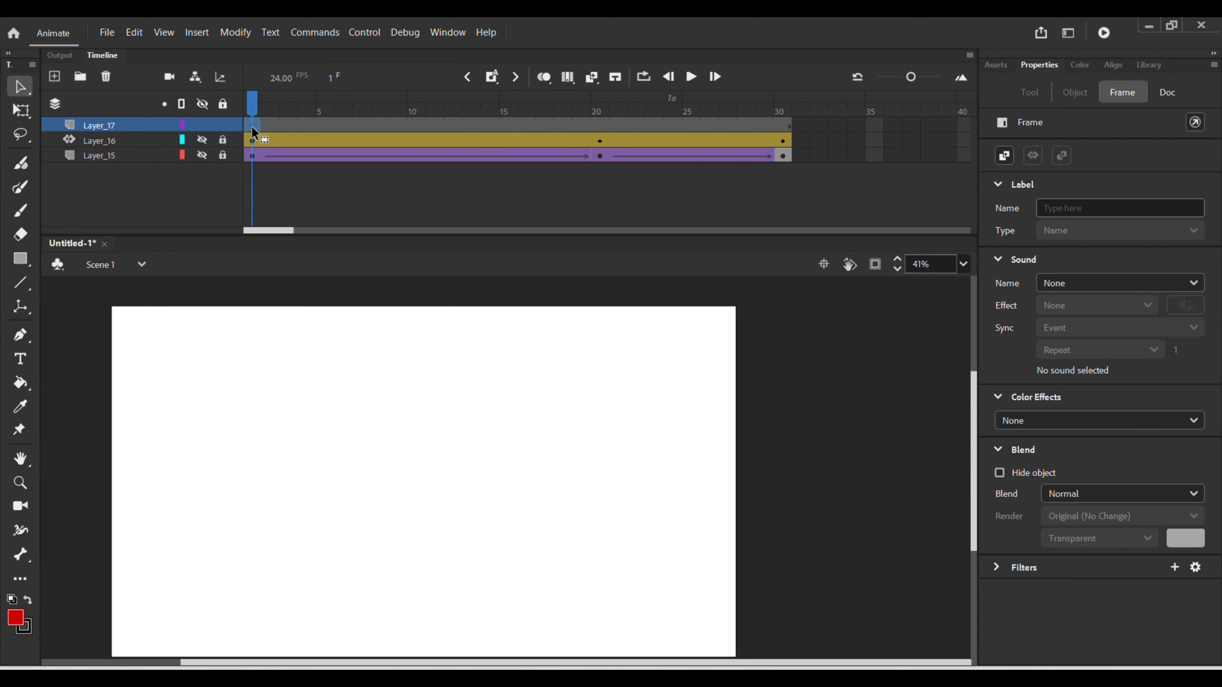
pyautogui.press('o')
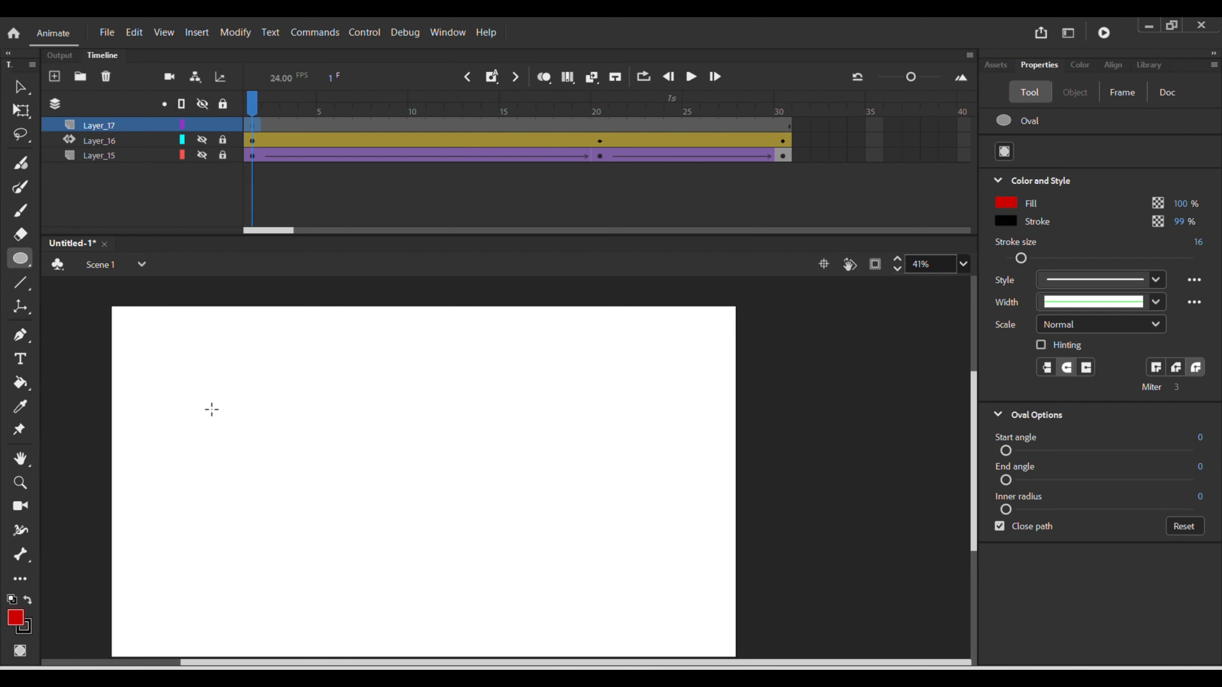
pyautogui.moveTo(200, 395)
pyautogui.mouseDown()
pyautogui.moveTo(278, 450)
pyautogui.moveTo(308, 508)
pyautogui.mouseUp()
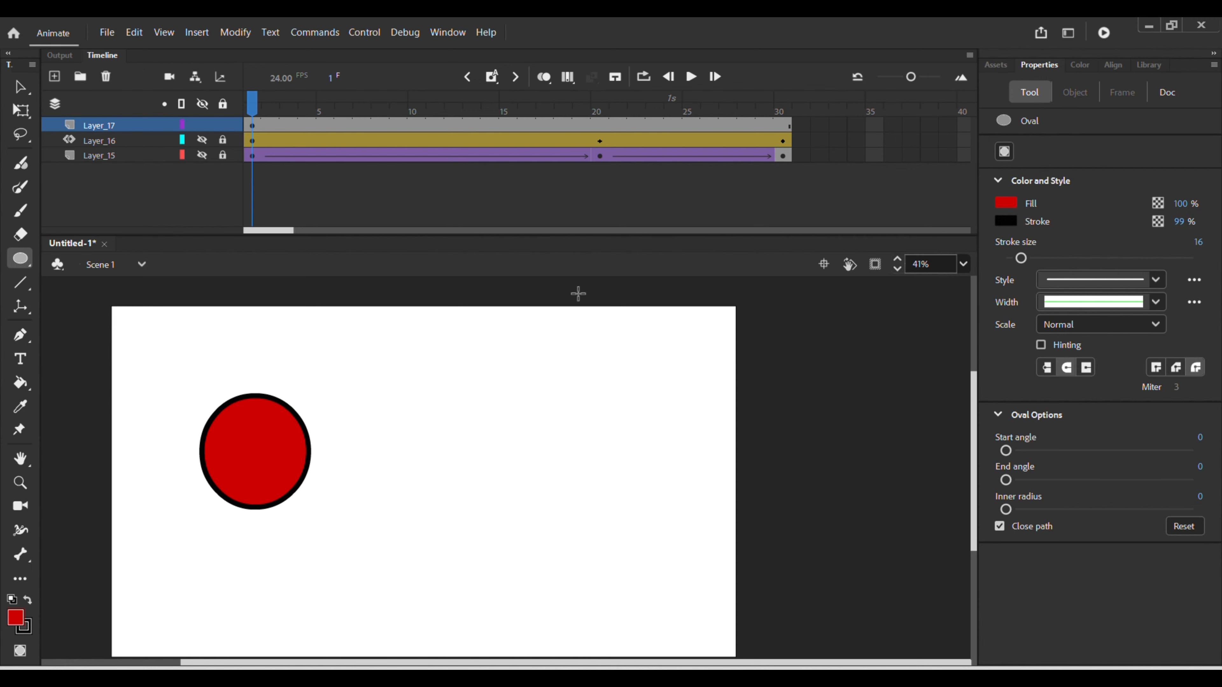
# Add a keyframe at frame 30 of the new layer and draw a red rectangle with a black outline right of the oval
pyautogui.click(782, 126)
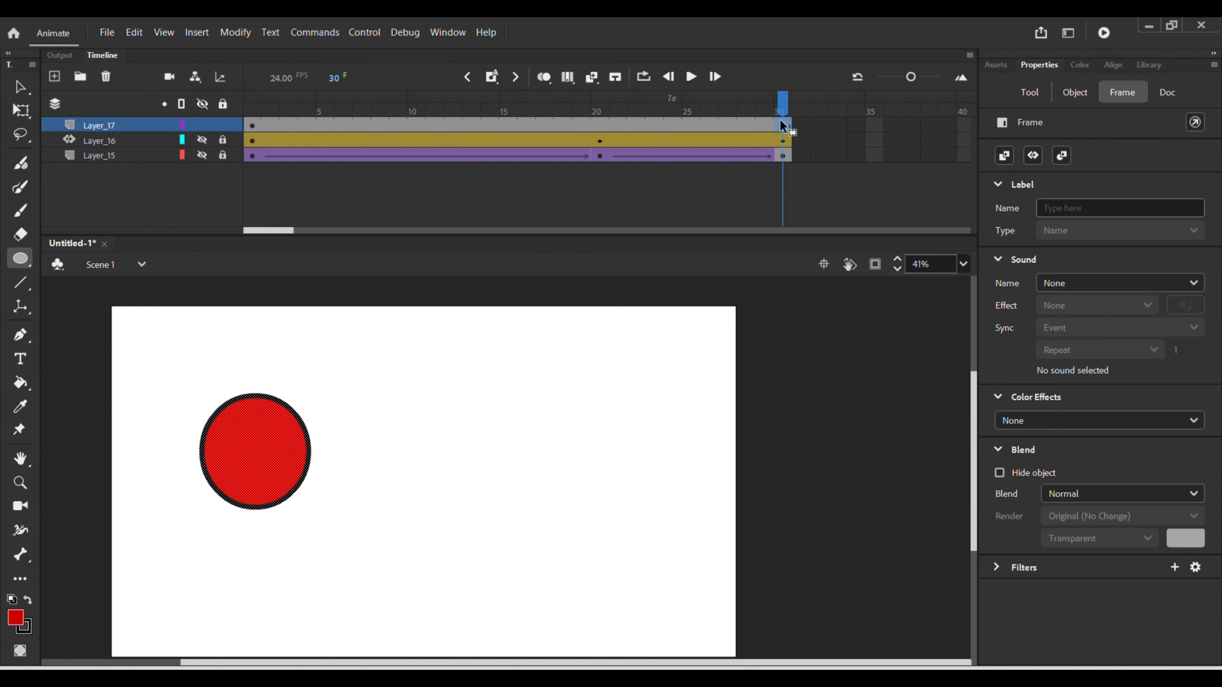
pyautogui.press('r')
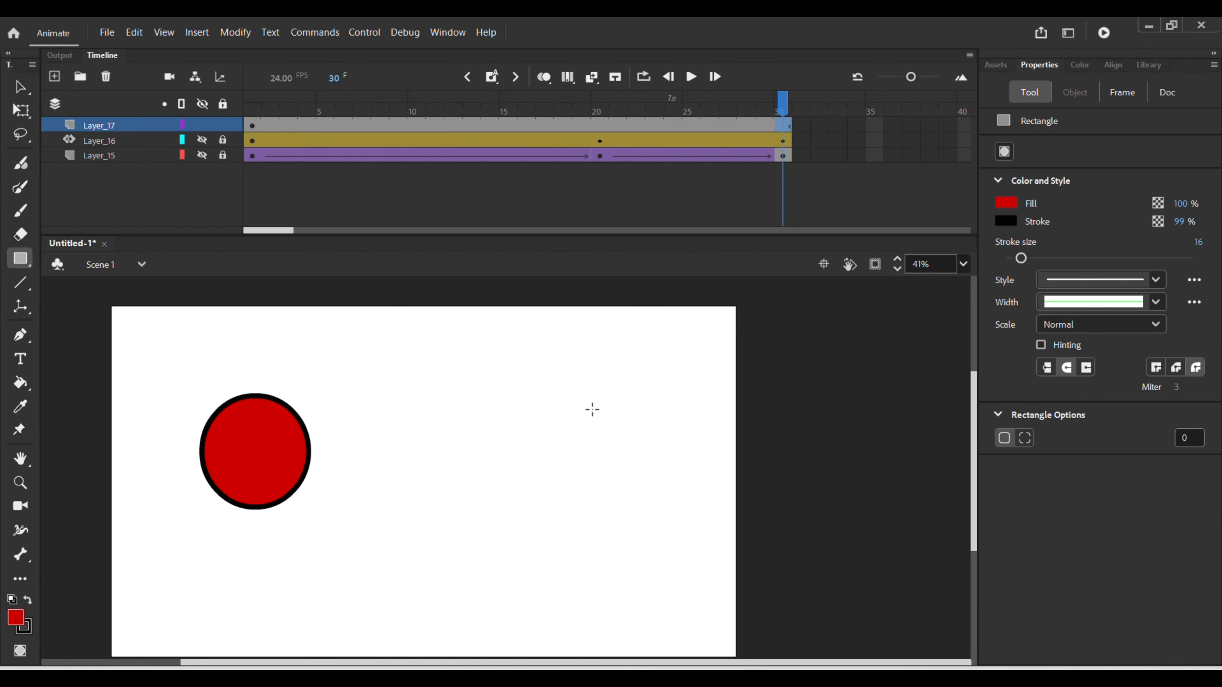
pyautogui.moveTo(571, 420); pyautogui.dragTo(702, 516)
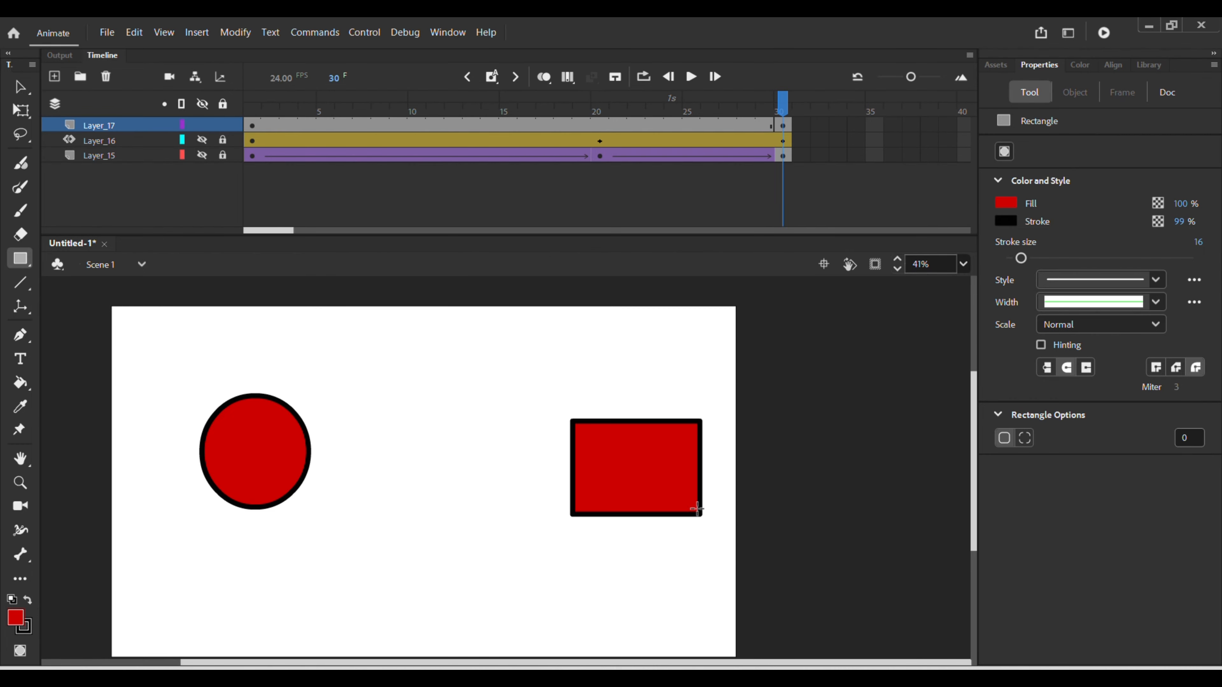
# Create a shape tween between frames 1 and 30 of the new layer and play it from frame 1
pyautogui.click(441, 123)
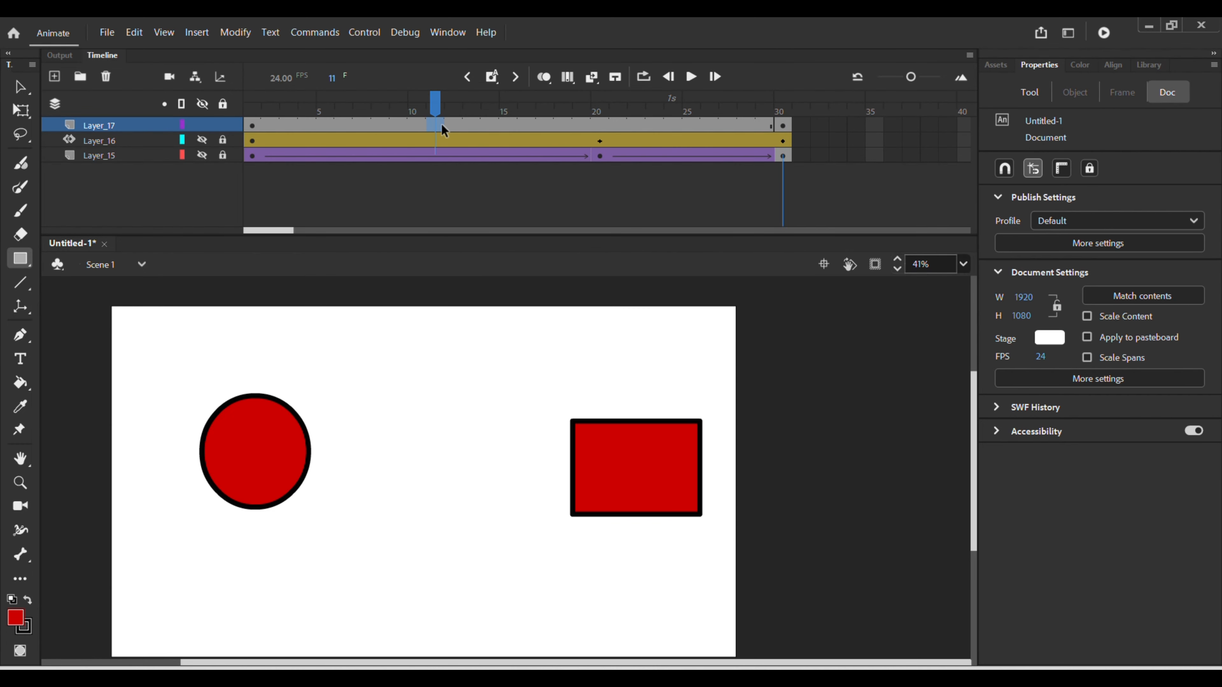
pyautogui.rightClick(441, 123)
pyautogui.click(537, 175)
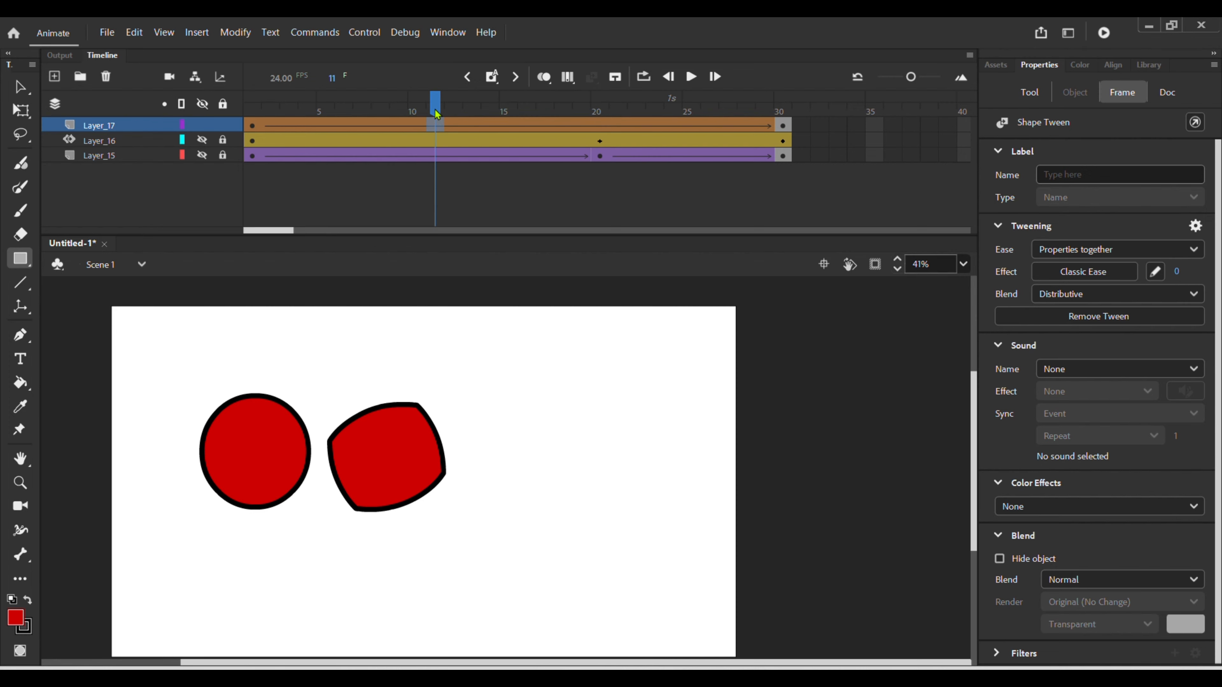
pyautogui.moveTo(430, 97); pyautogui.dragTo(252, 98)
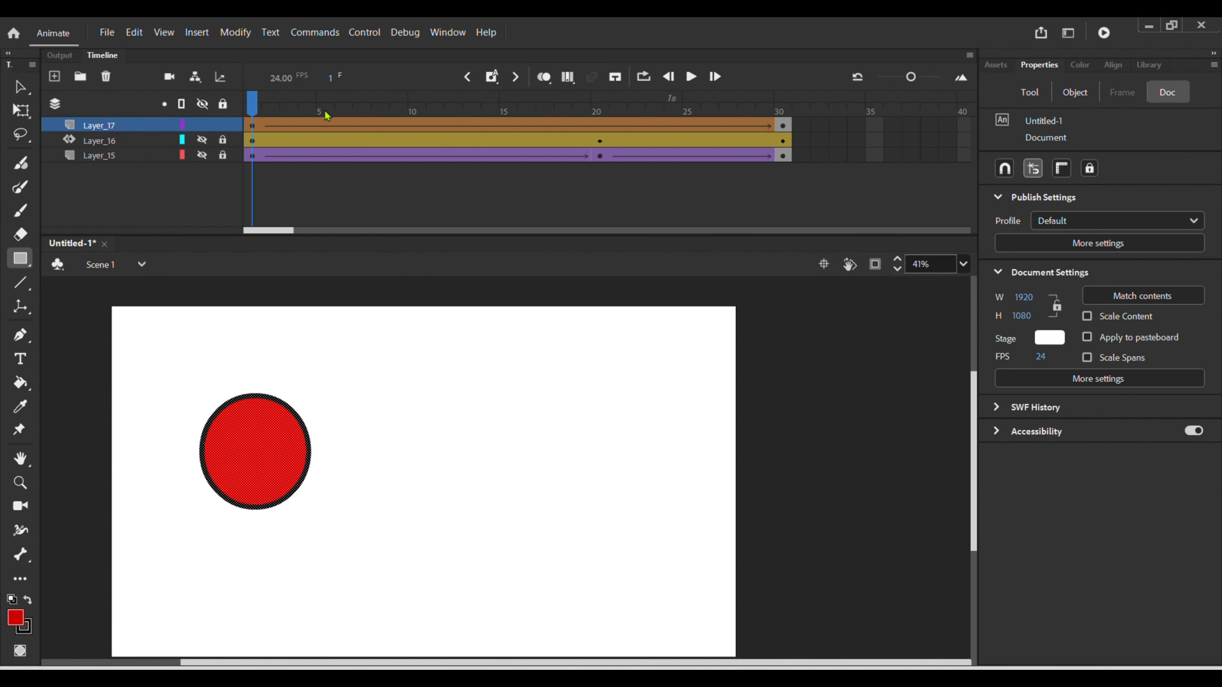
pyautogui.click(693, 79)
# Delete the leftover oval from the frame 30 keyframe, keeping only the rectangle
pyautogui.click(784, 121)
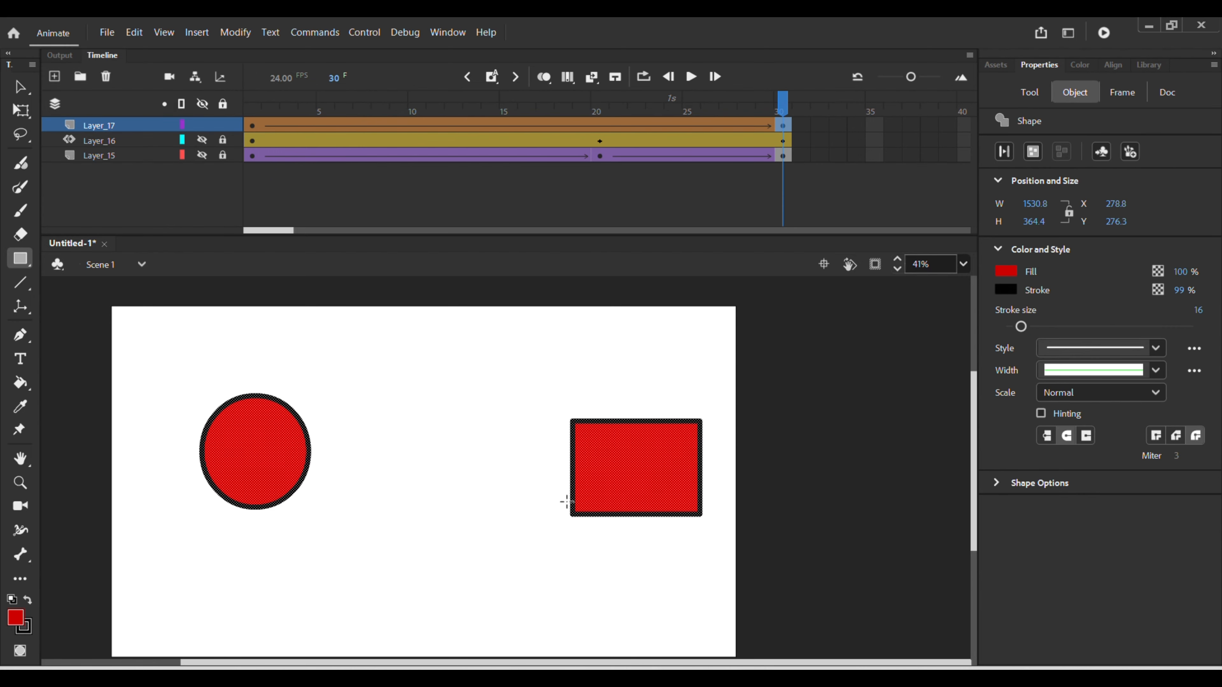
pyautogui.press('v')
pyautogui.click(436, 496)
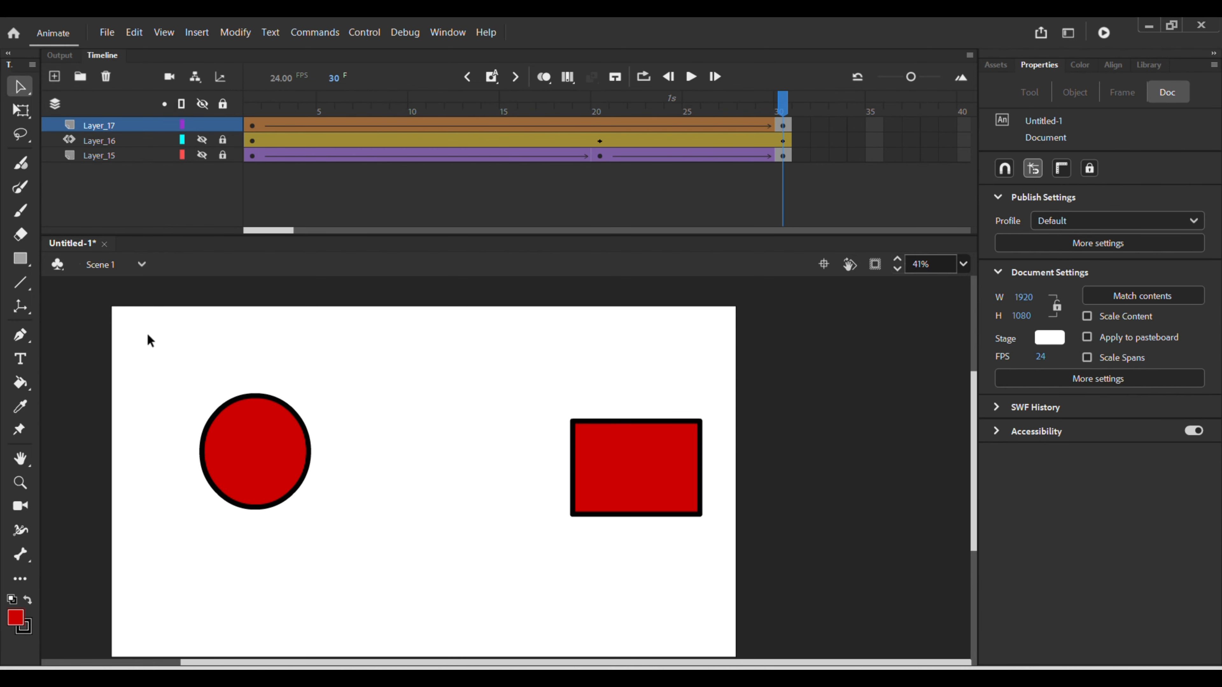
pyautogui.moveTo(156, 337); pyautogui.dragTo(383, 588)
pyautogui.press('Delete')
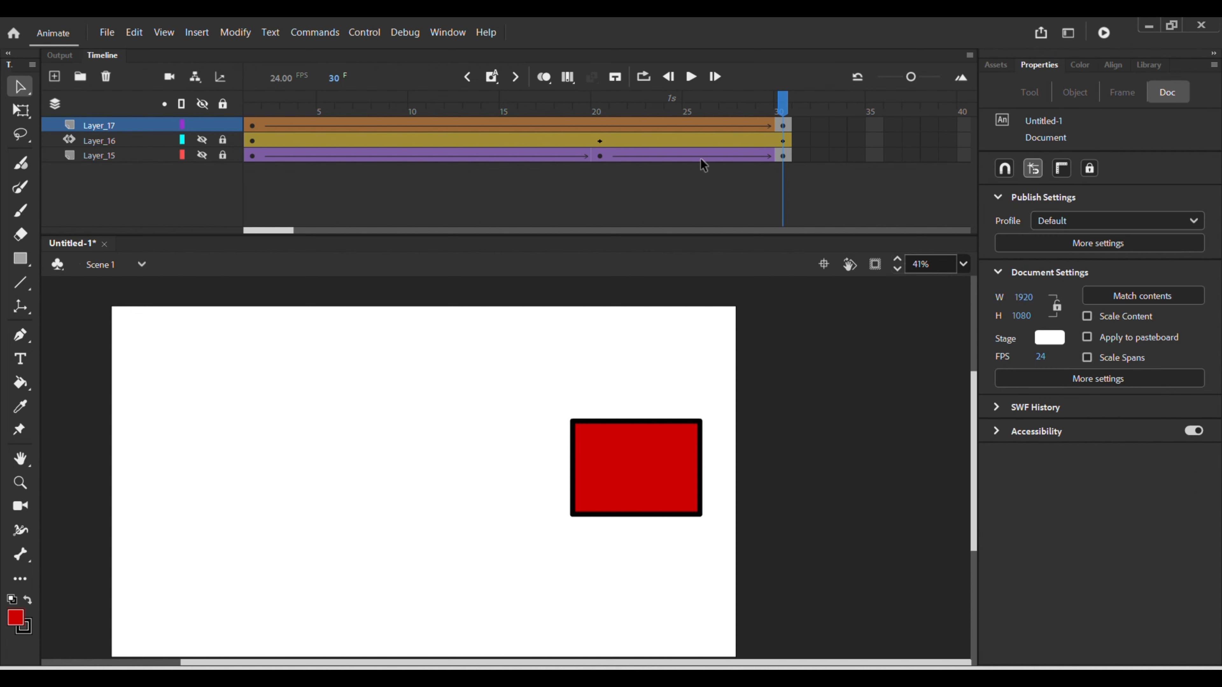
# Scrub the shape tween on Layer_17 between frames 30 and 1 to review the oval-to-rectangle morph
pyautogui.moveTo(783, 102); pyautogui.dragTo(200, 331)
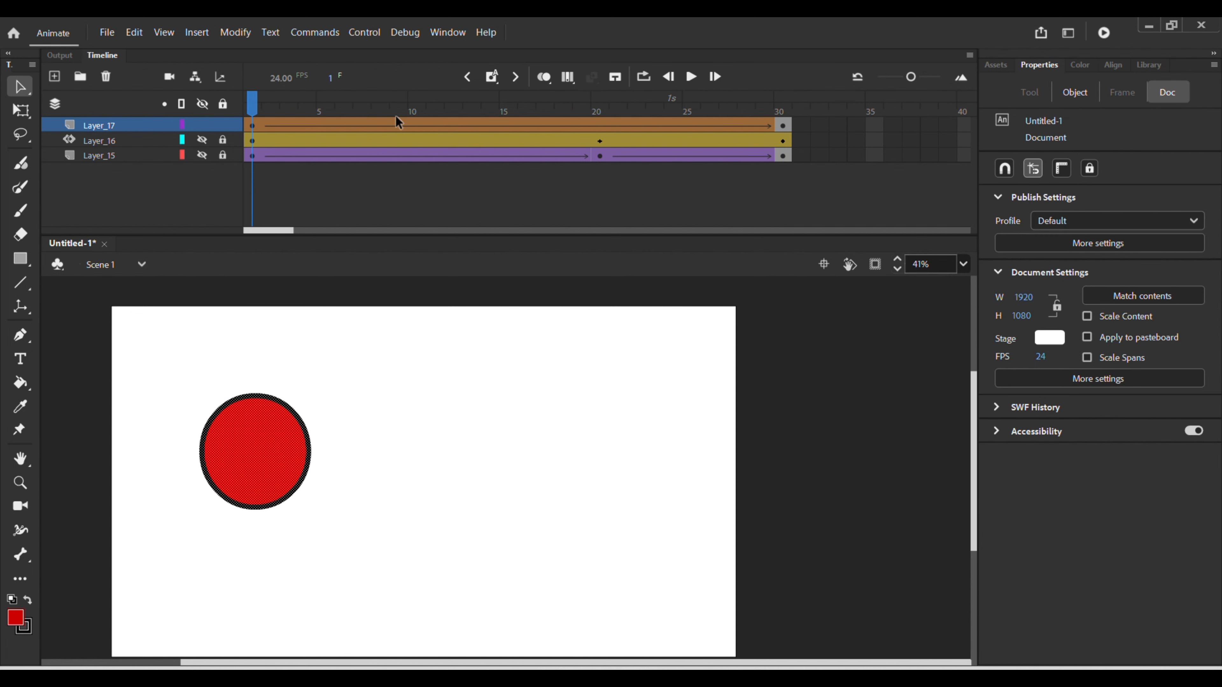
pyautogui.moveTo(260, 111); pyautogui.dragTo(195, 381)
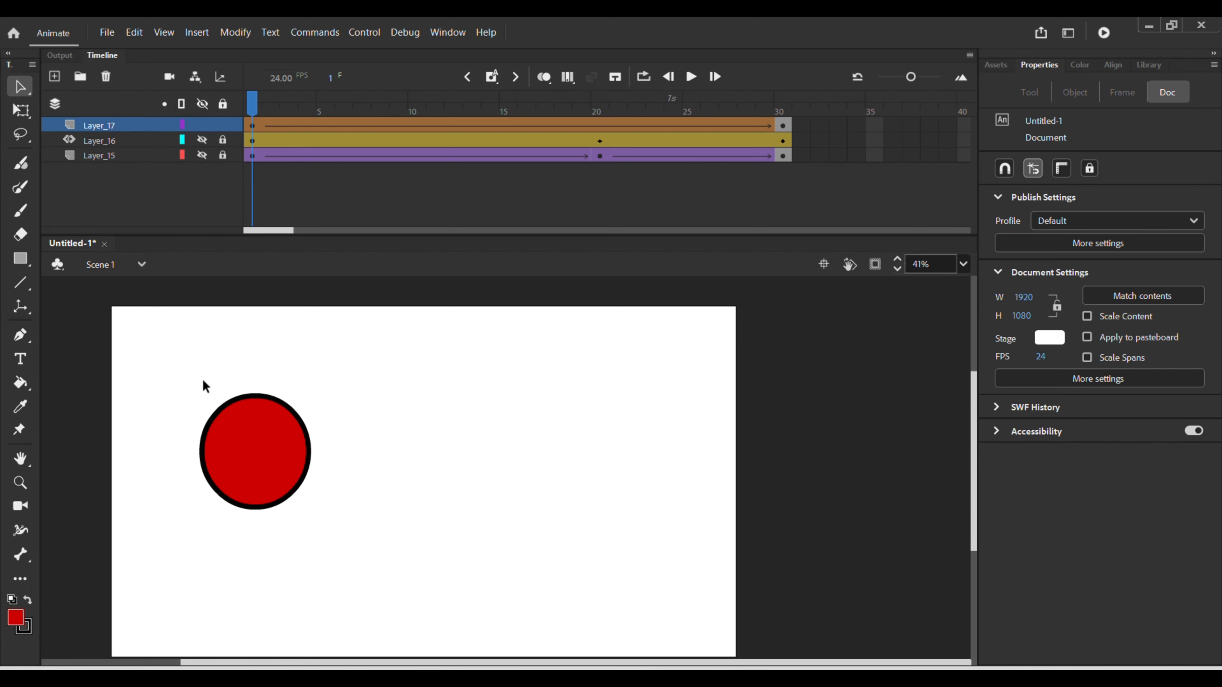
pyautogui.click(222, 155)
pyautogui.moveTo(251, 102); pyautogui.dragTo(252, 212)
pyautogui.moveTo(254, 106); pyautogui.dragTo(864, 298)
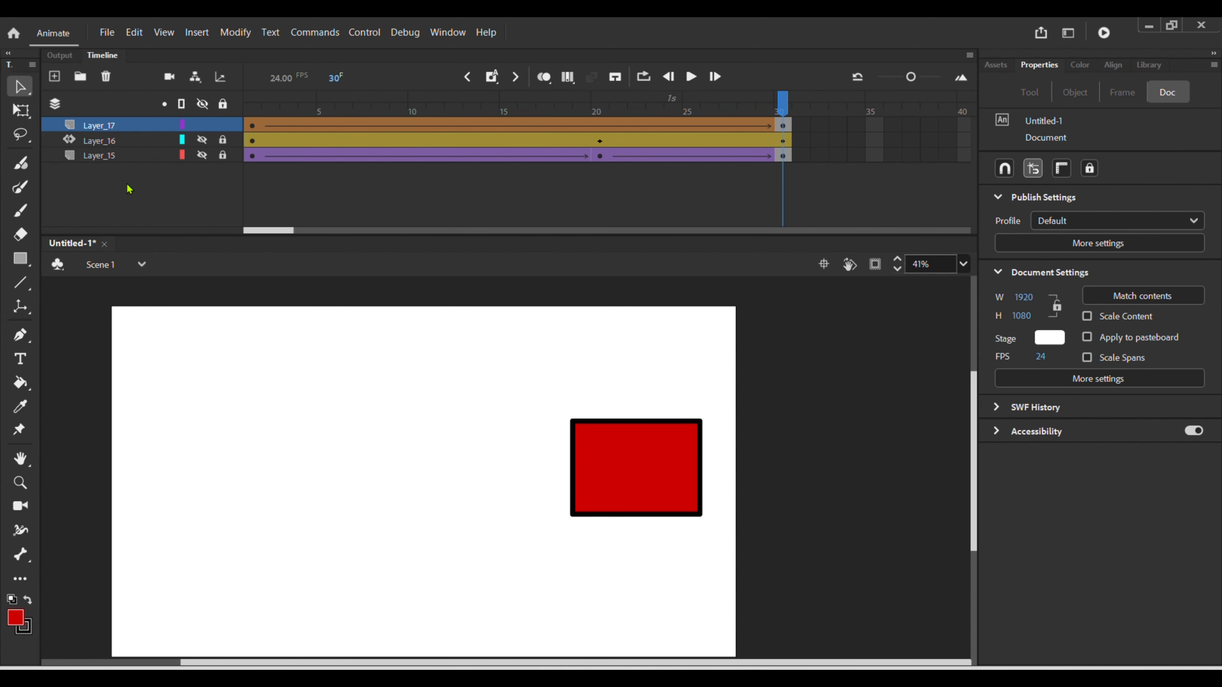
# Hide Layer_17, show Layer_16, and scrub its motion tween from frame 30 back to frame 1
pyautogui.click(202, 125)
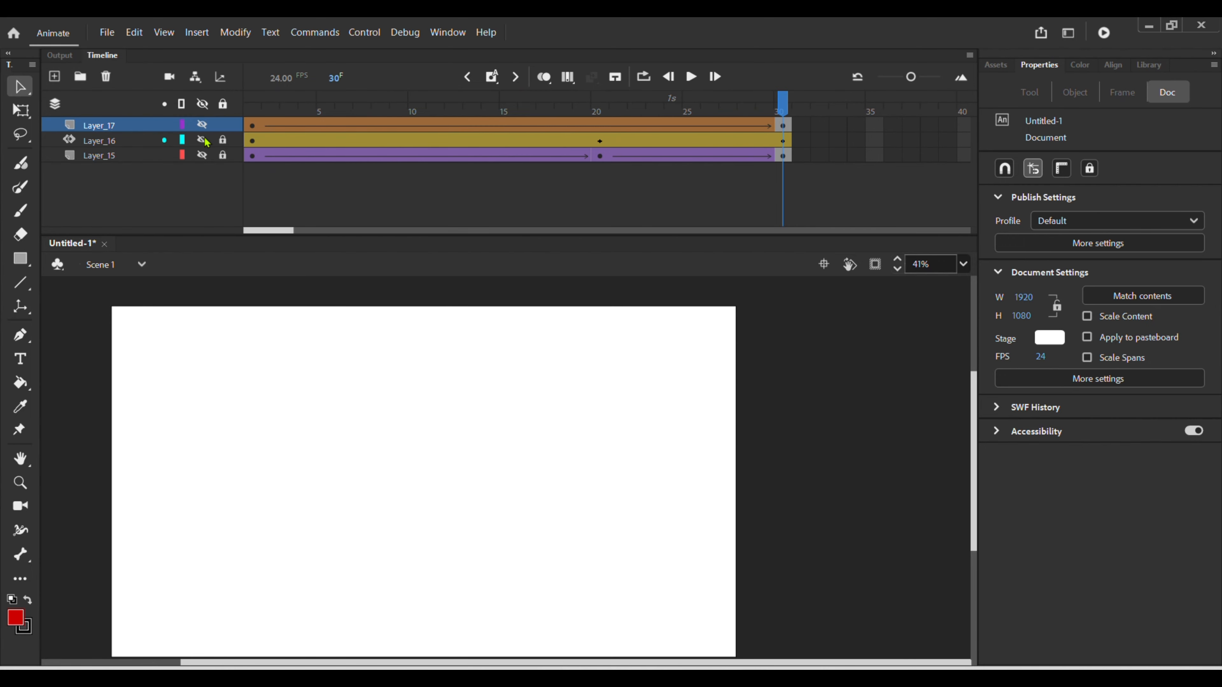
pyautogui.click(204, 140)
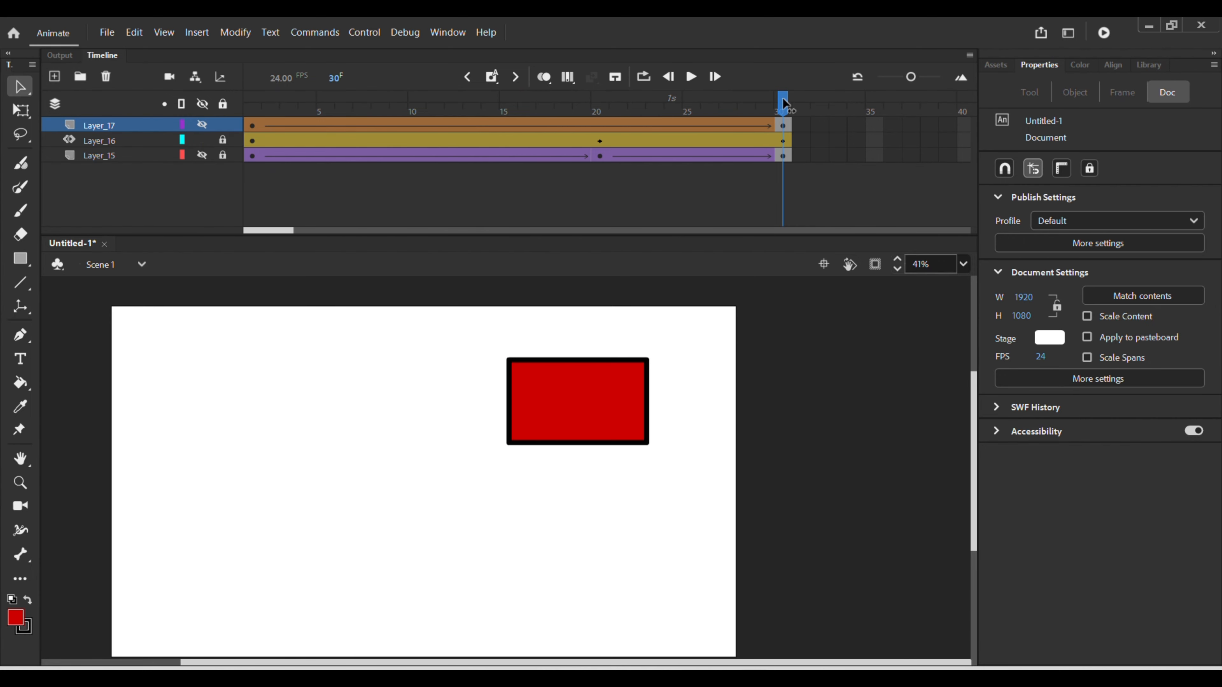
pyautogui.moveTo(784, 103); pyautogui.dragTo(817, 181)
pyautogui.click(710, 151)
pyautogui.moveTo(709, 148); pyautogui.dragTo(243, 202)
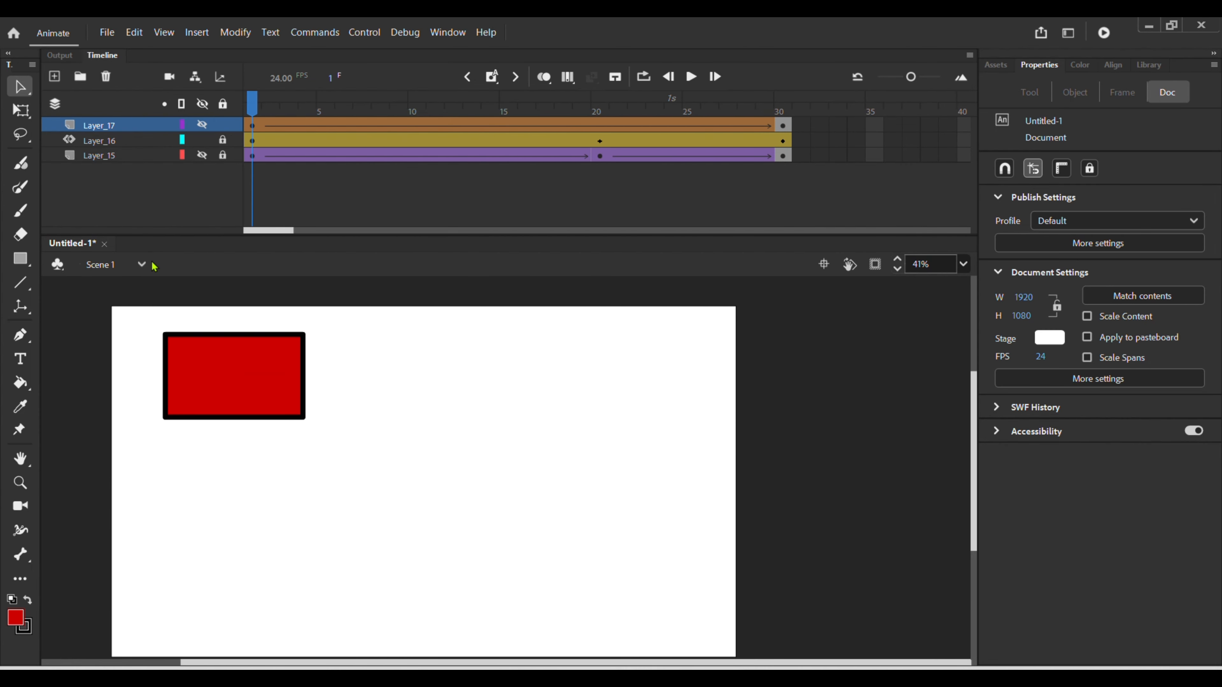
# Hide Layer_16, show Layer_15, and scrub its classic tween from frame 1 to the keyframe at frame 20
pyautogui.click(202, 140)
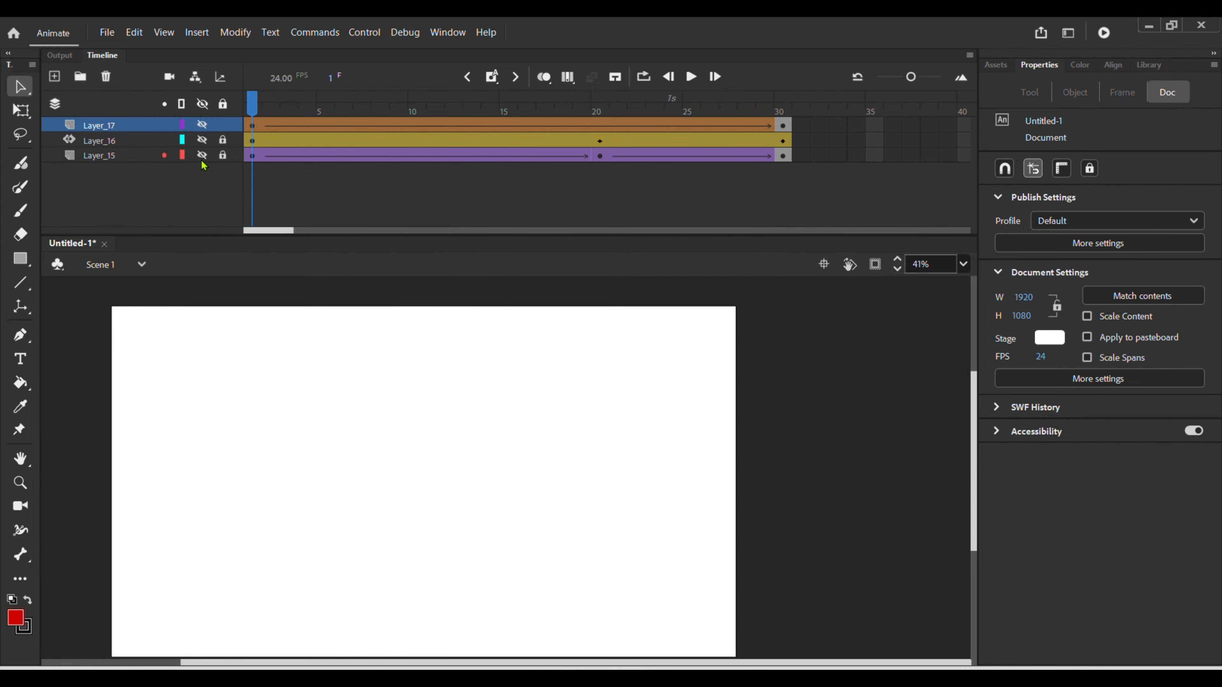
pyautogui.click(202, 155)
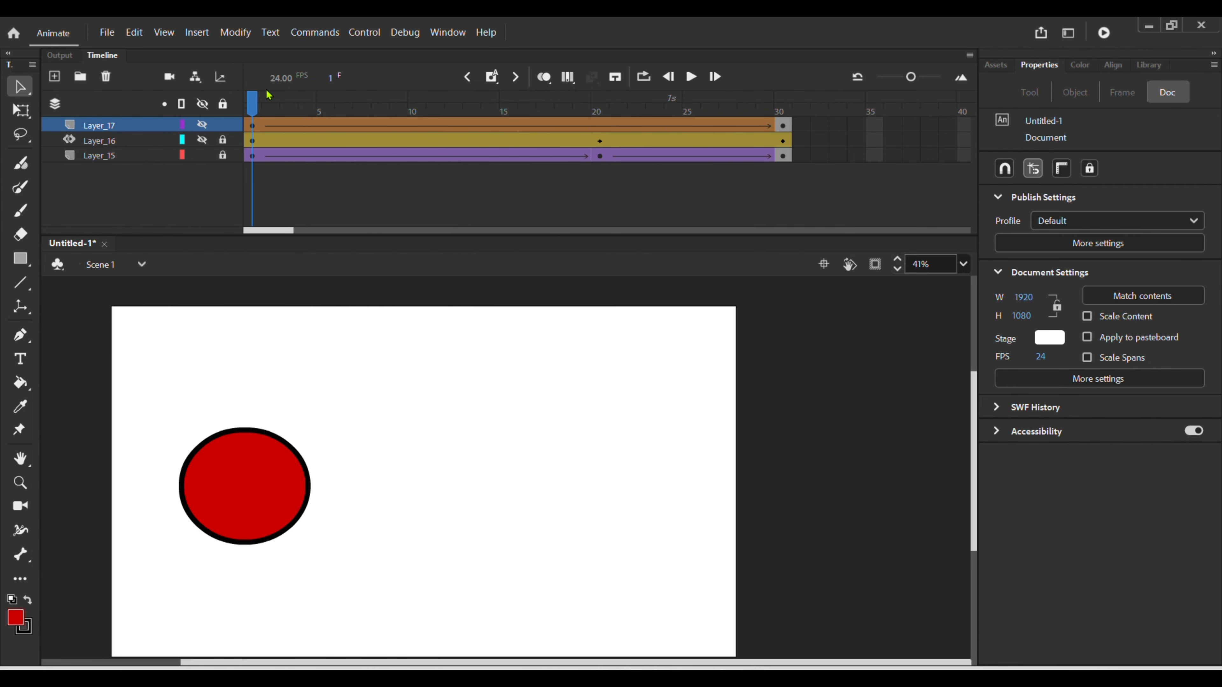
pyautogui.moveTo(258, 103); pyautogui.dragTo(582, 182)
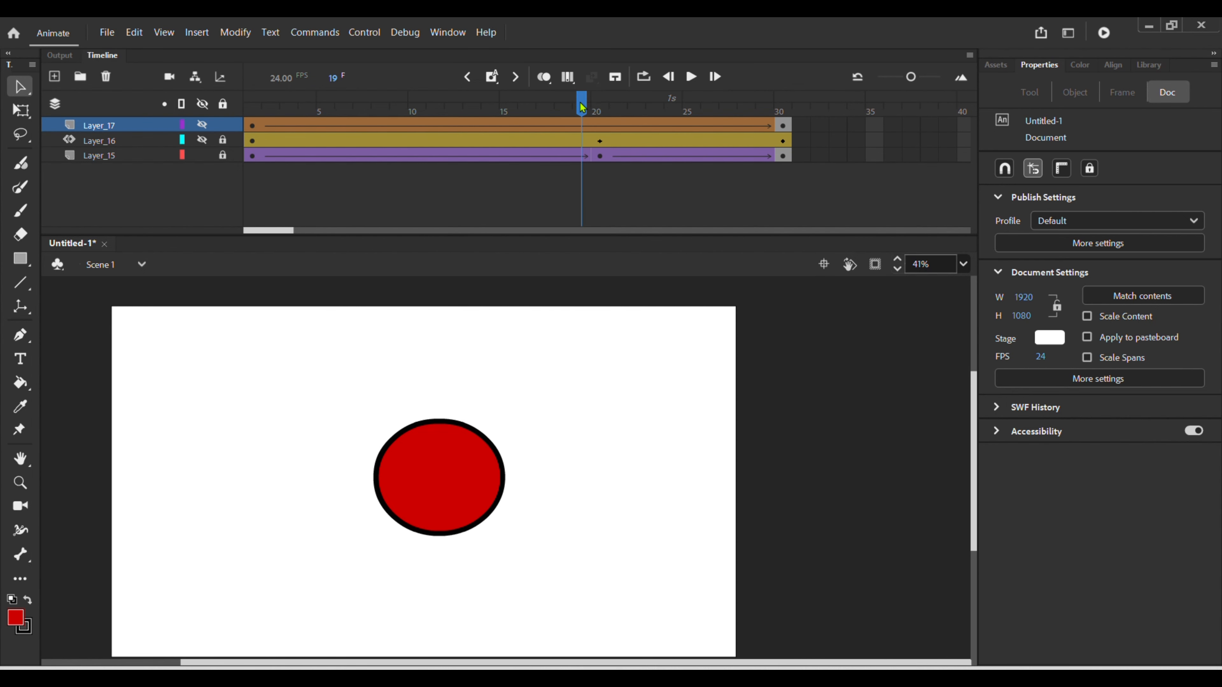
pyautogui.moveTo(582, 106)
pyautogui.mouseDown()
pyautogui.moveTo(616, 98)
pyautogui.moveTo(601, 104)
pyautogui.mouseUp()
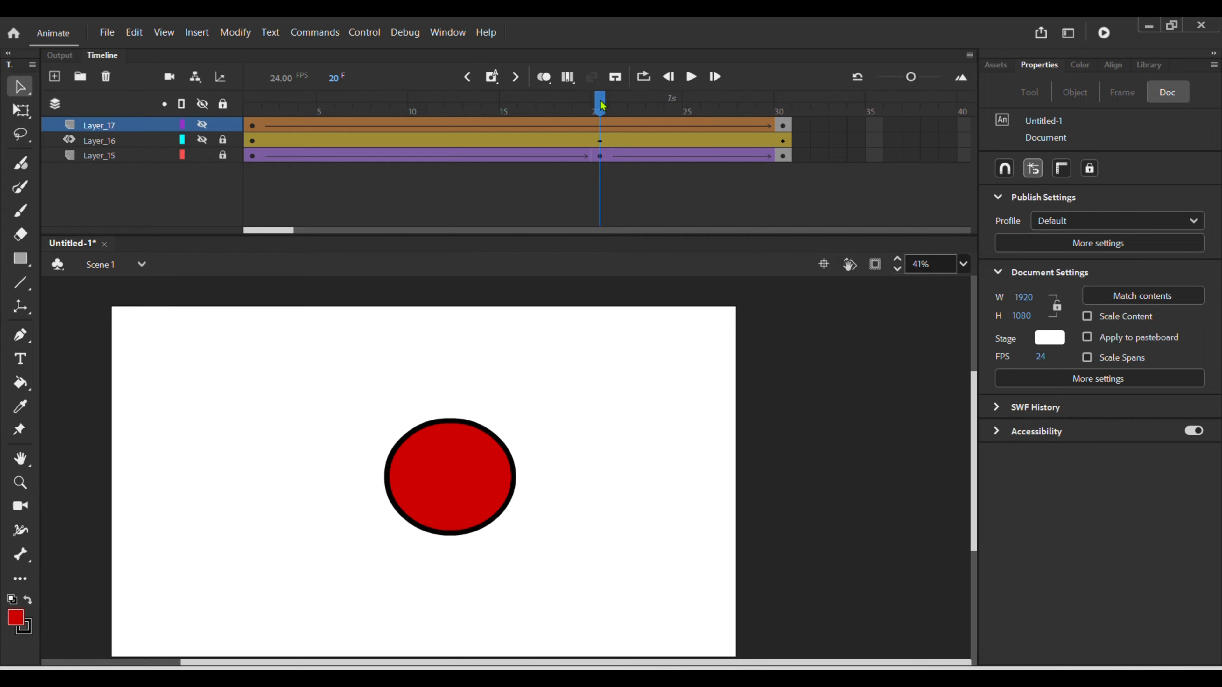
pyautogui.moveTo(602, 105); pyautogui.dragTo(597, 159)
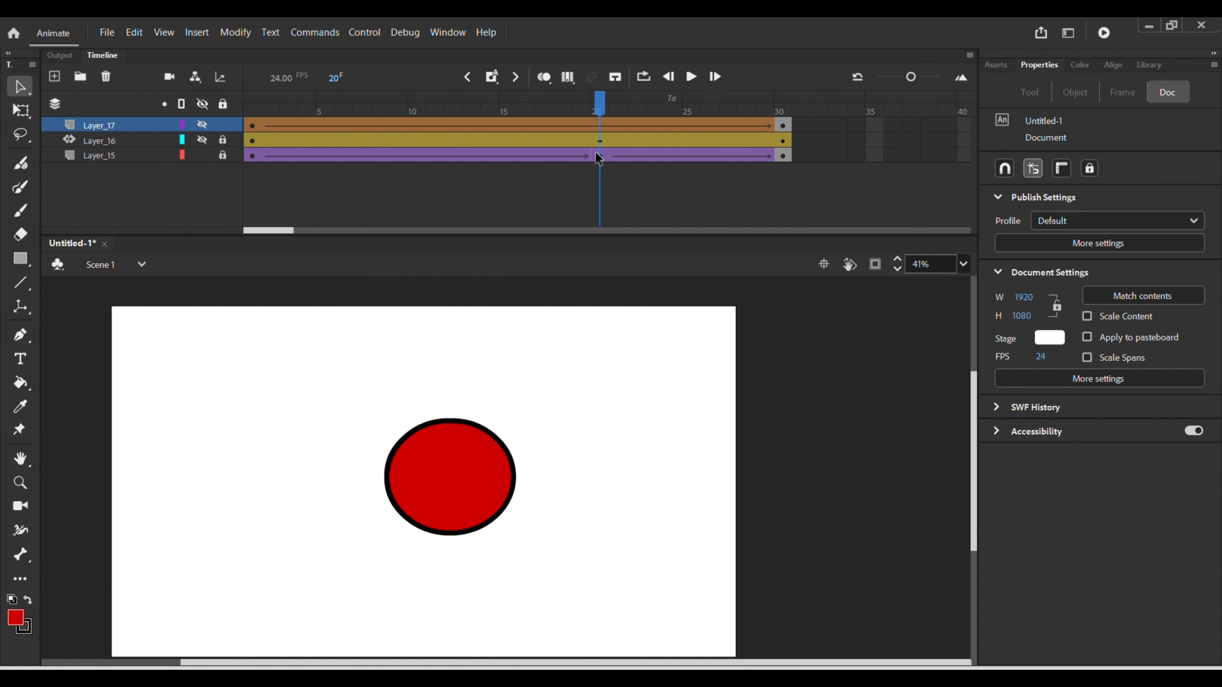